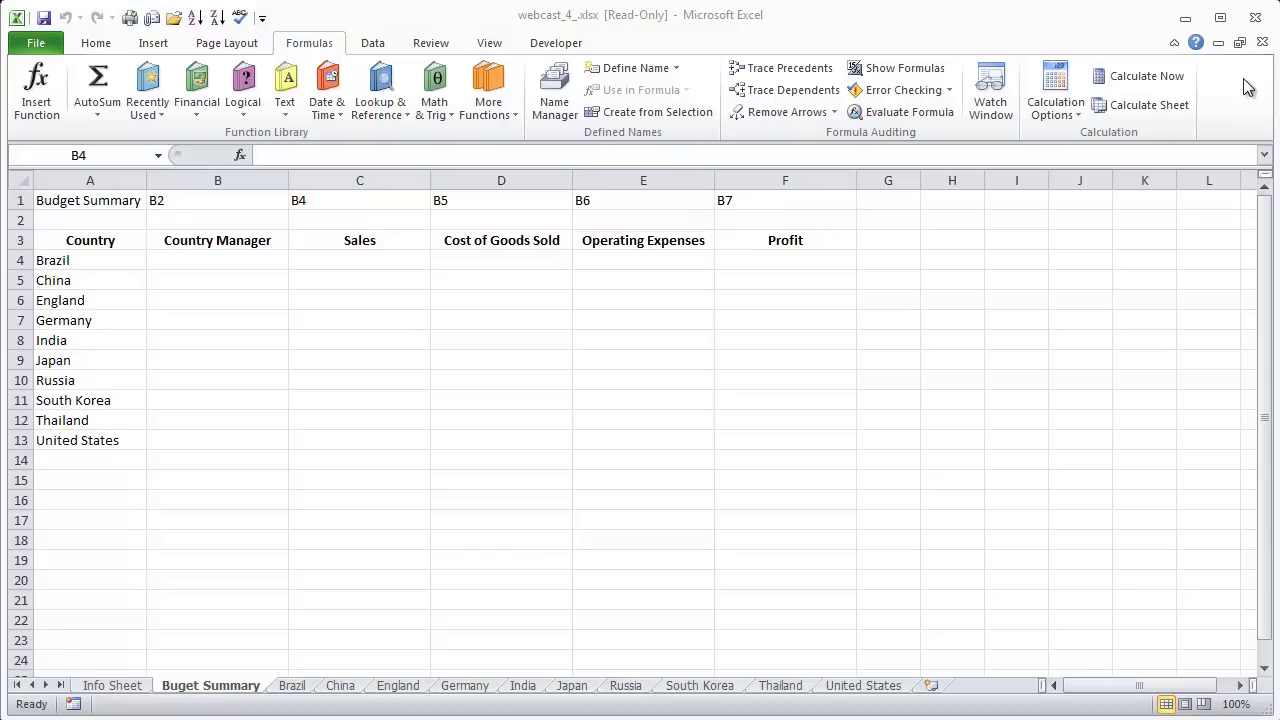
- Look over the Brazil sheet's manager and budget cells, and return to the Buget Summary sheet
click(297, 690)
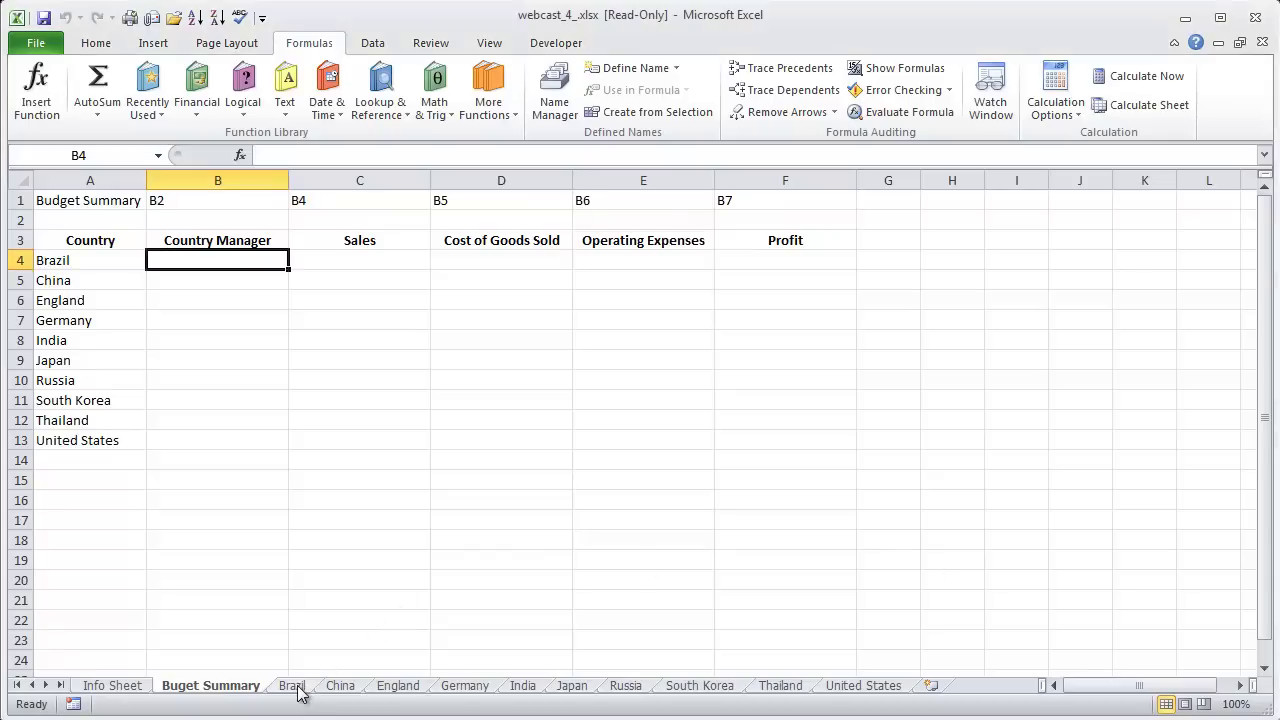
click(297, 690)
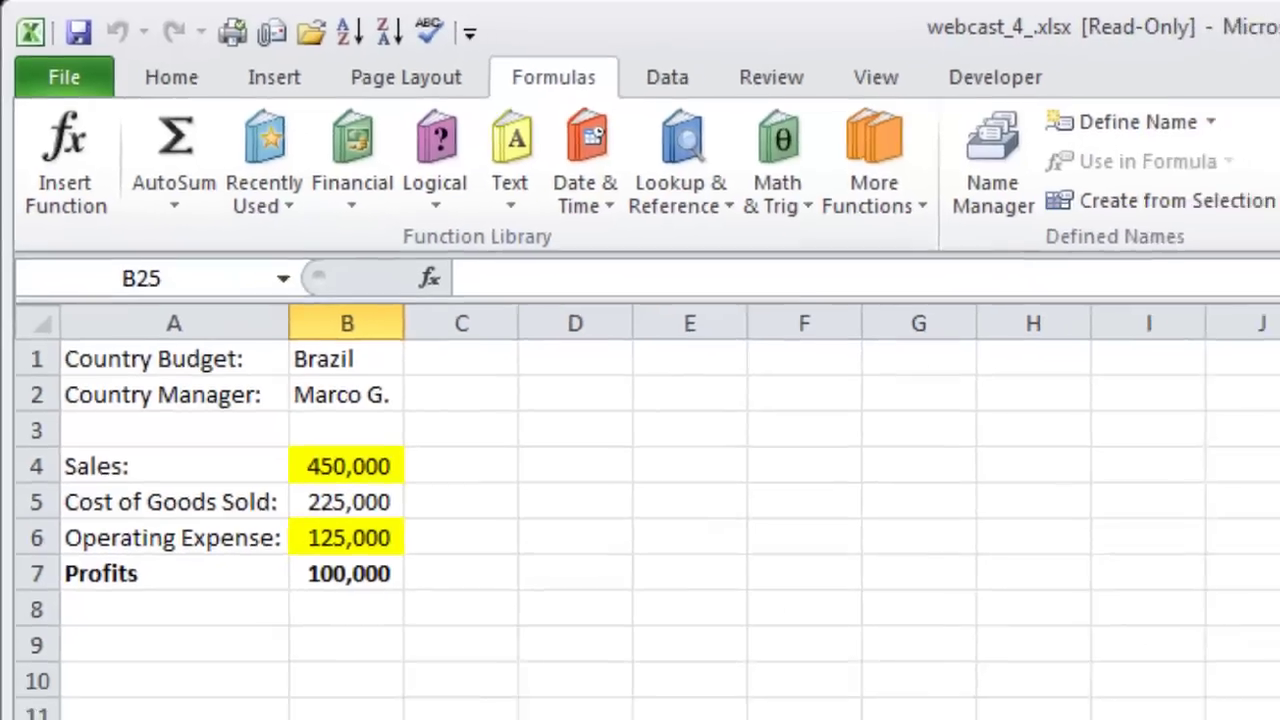
click(228, 690)
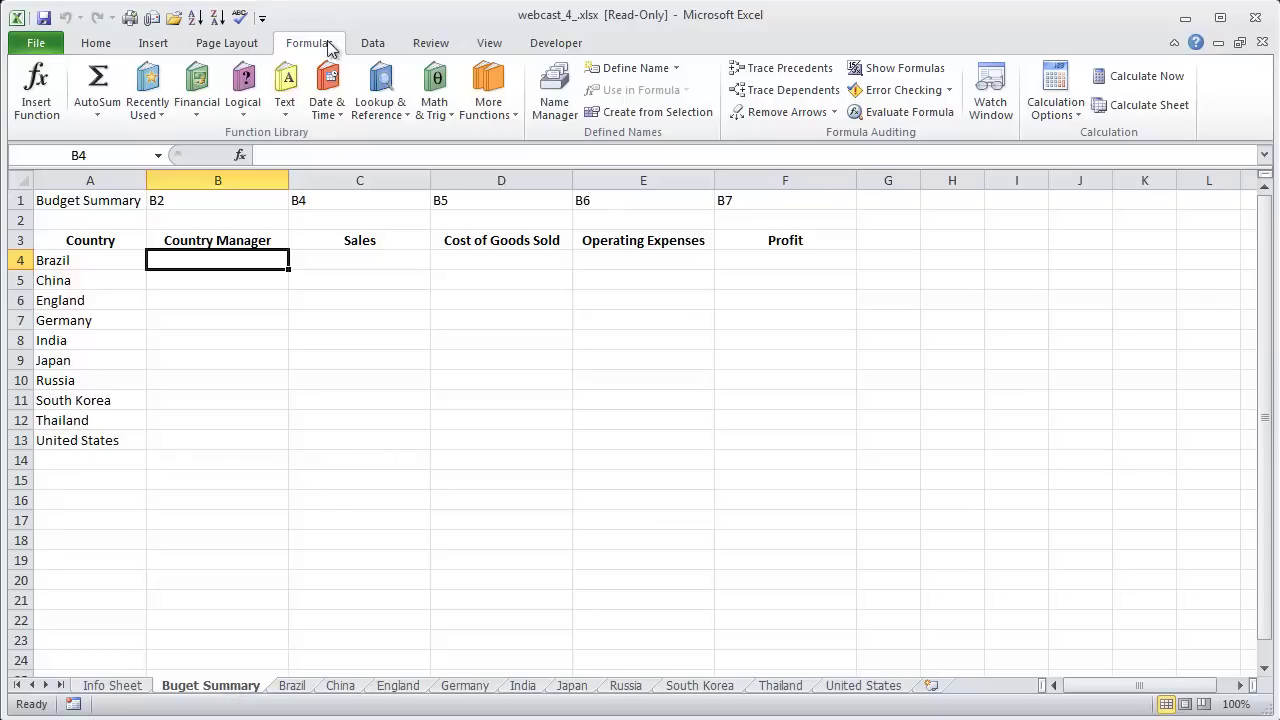
- Start an INDIRECT function in B4 of the summary with the reference text A4&"!"&B1
click(400, 106)
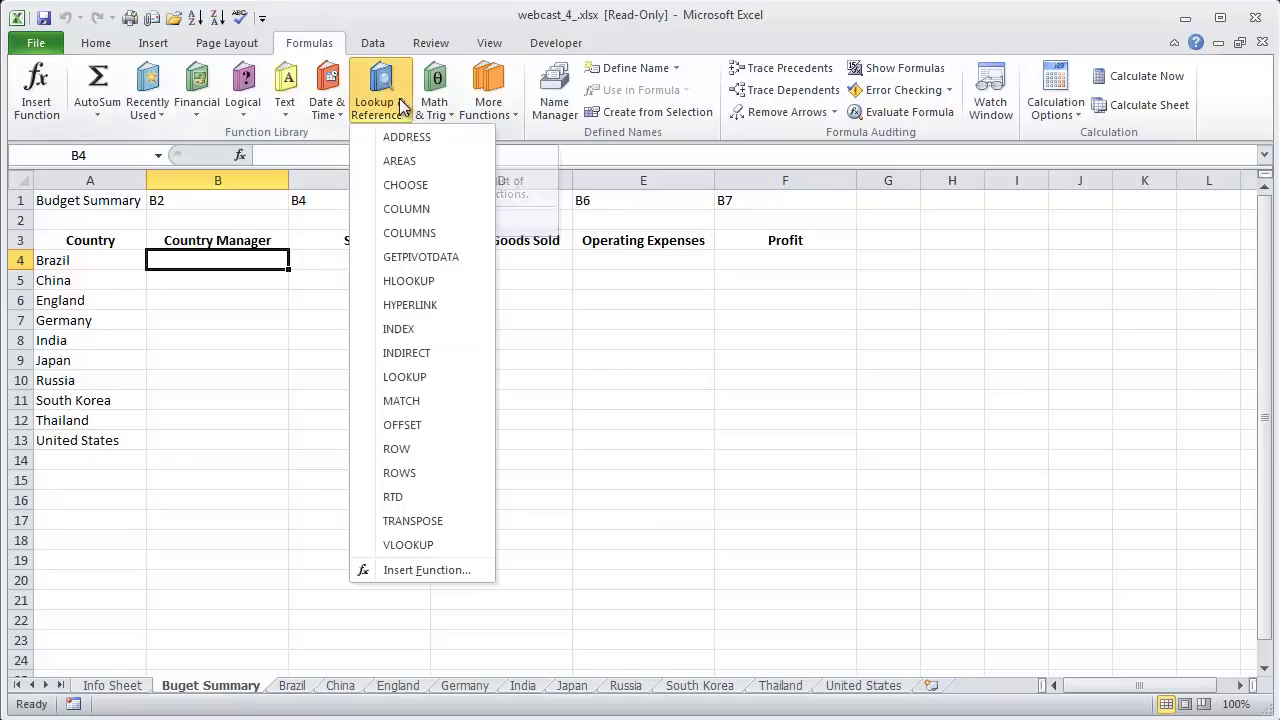
click(437, 354)
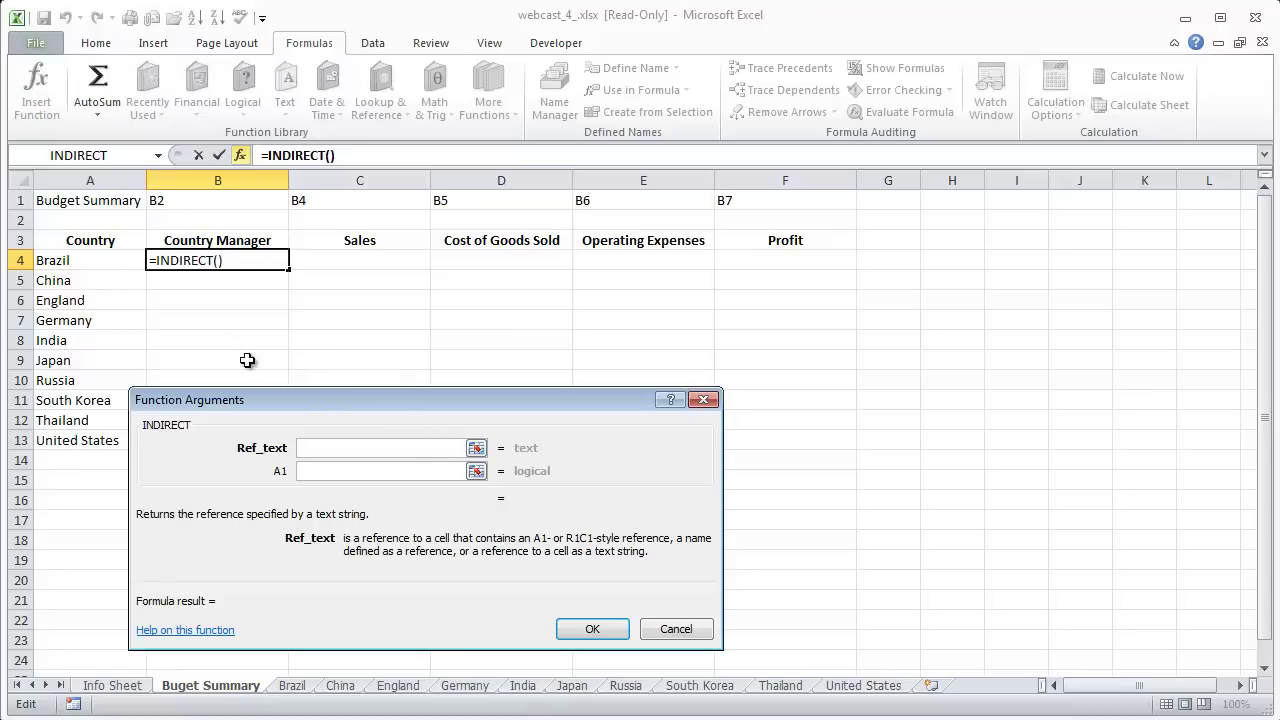
click(93, 262)
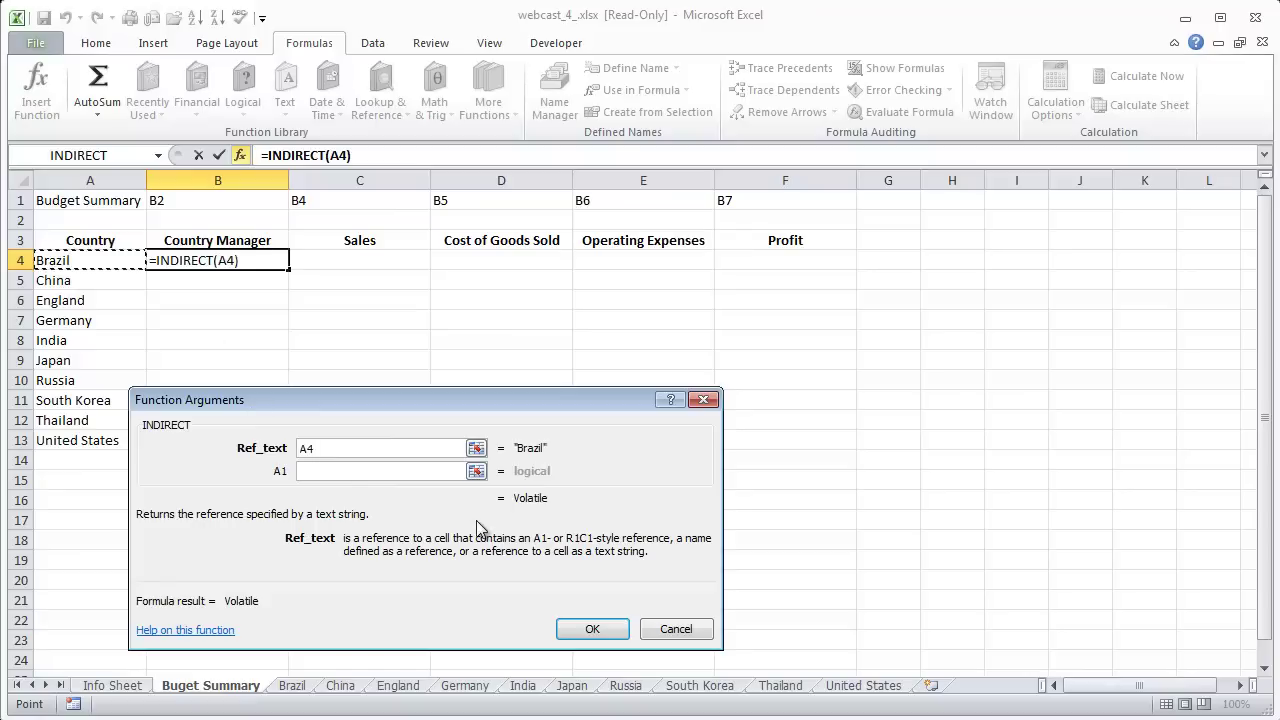
text(&)
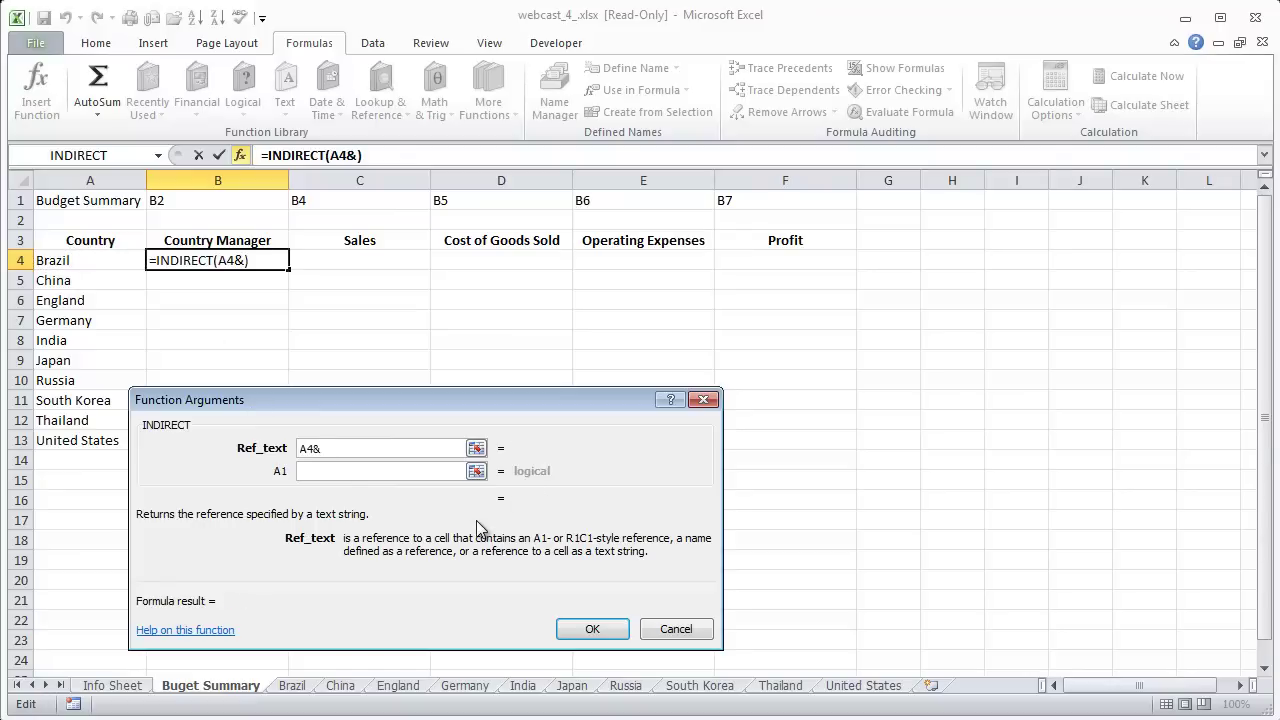
text("!")
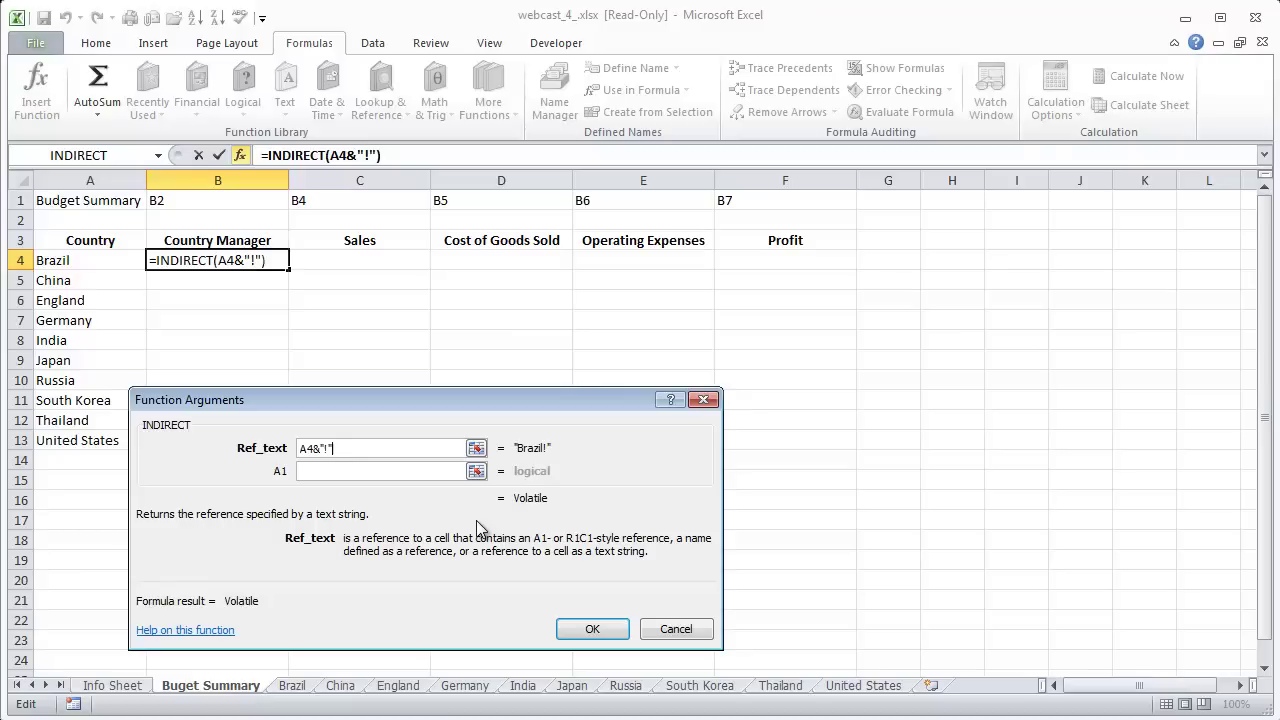
text(&)
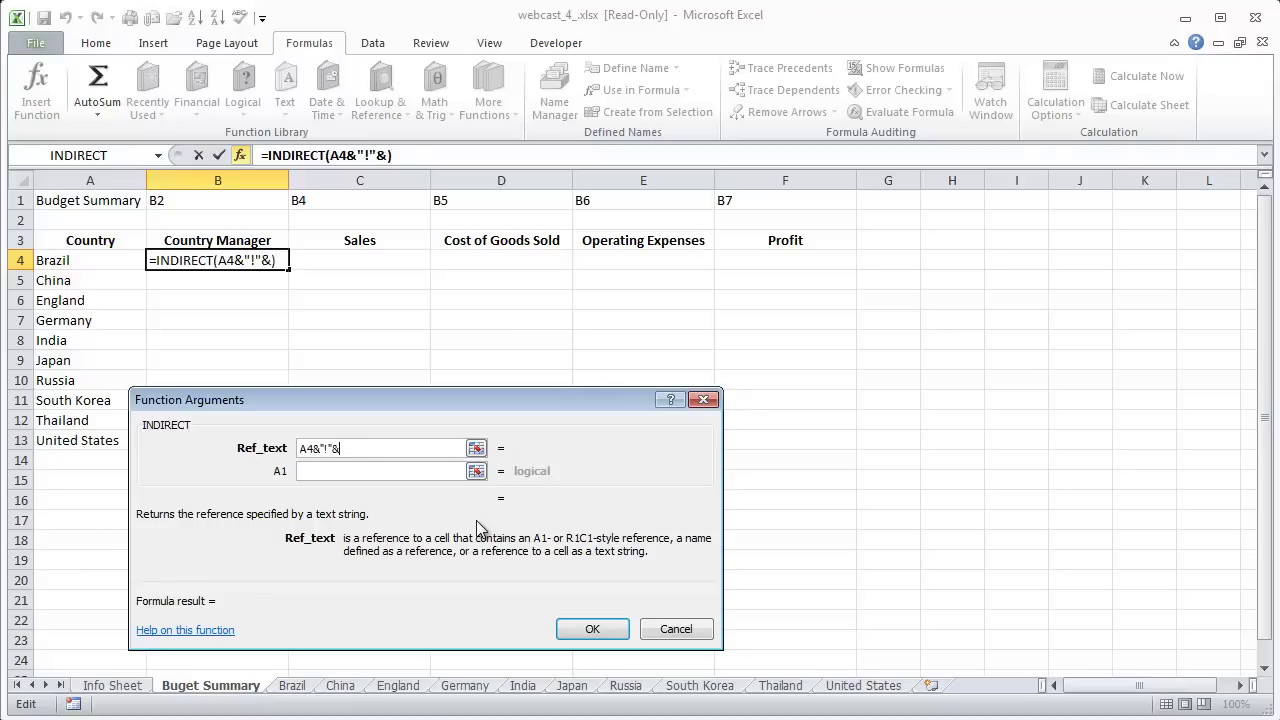
click(205, 202)
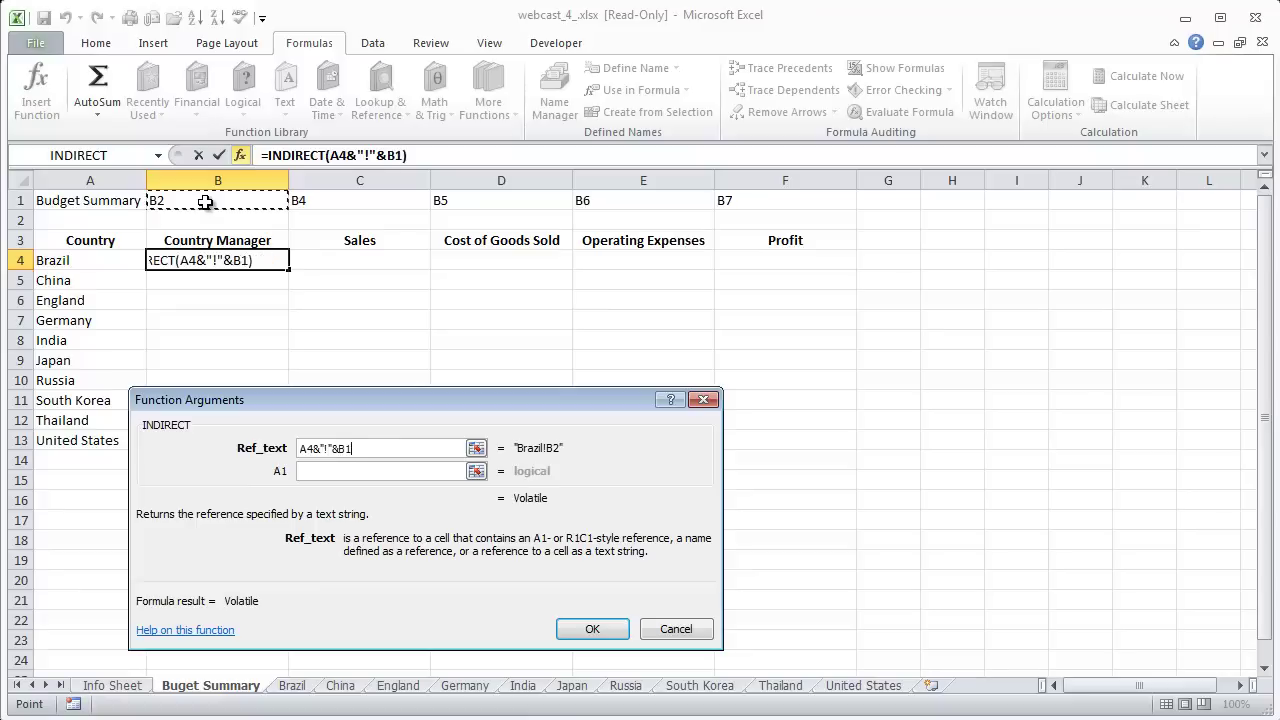
- Change the INDIRECT references to $A4 and B$1, finish the formula, and fill it down from B4 to B13
click(304, 453)
text($)
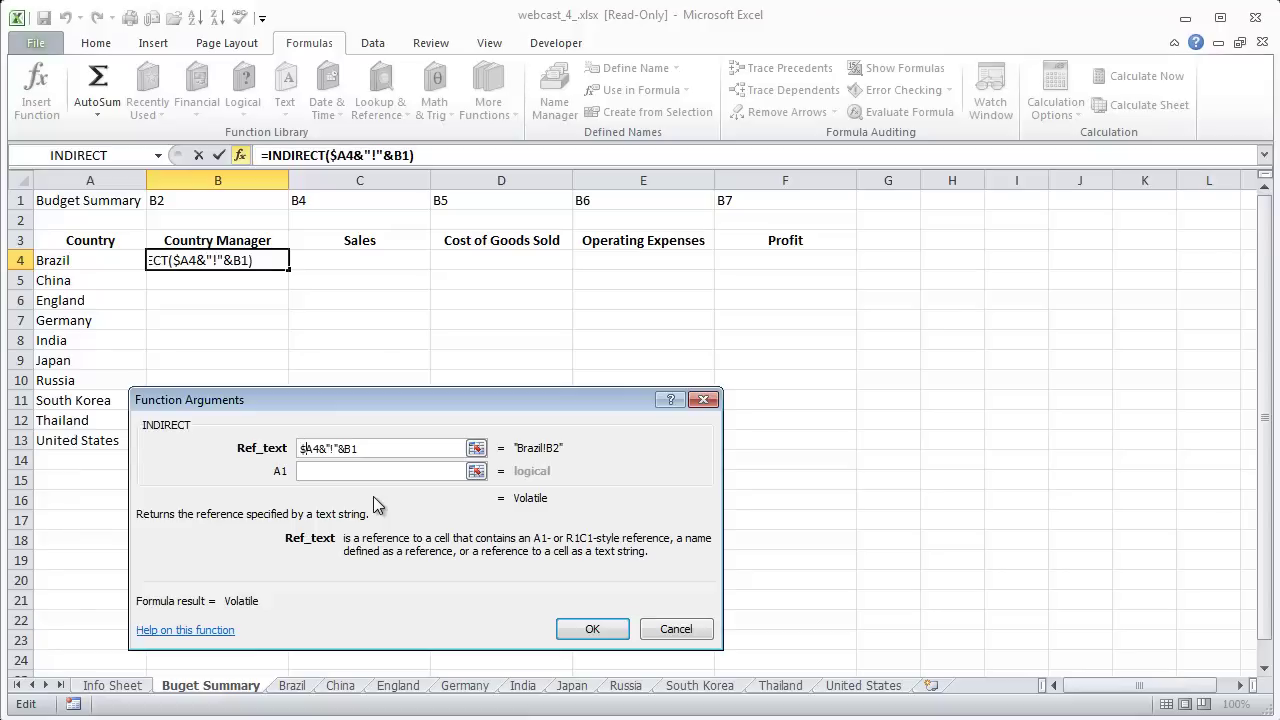
click(351, 449)
text($)
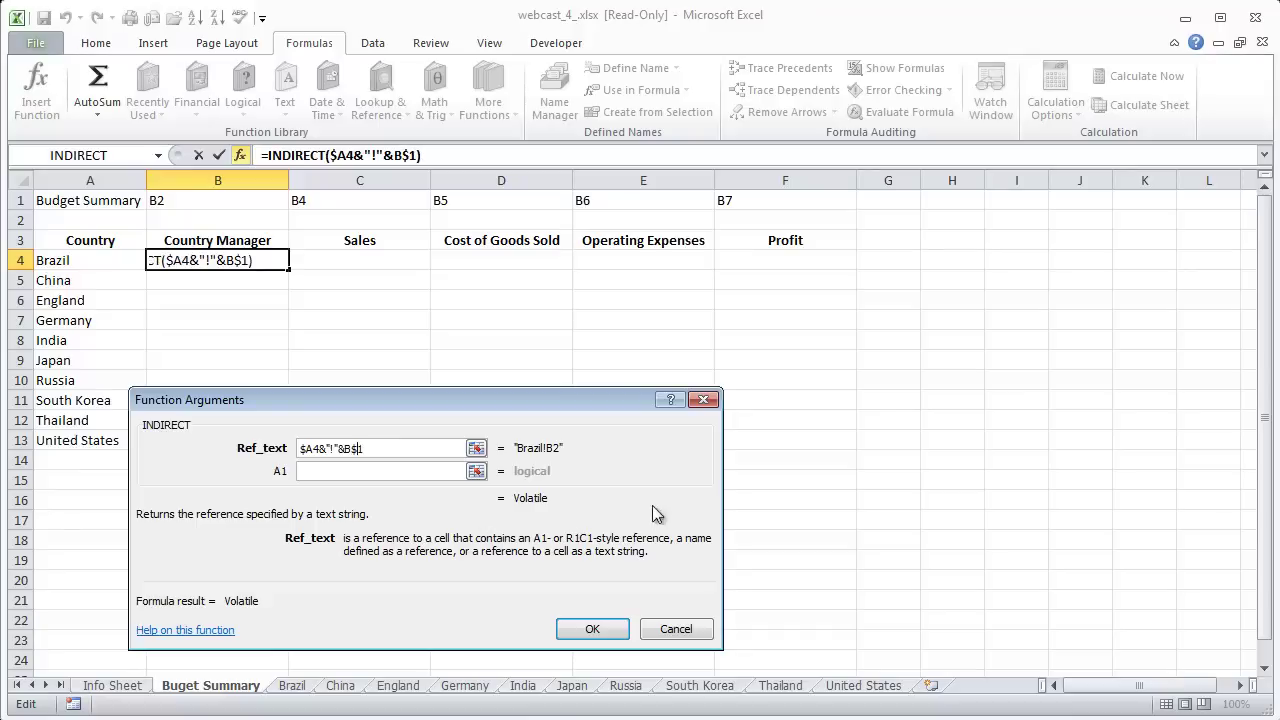
click(593, 629)
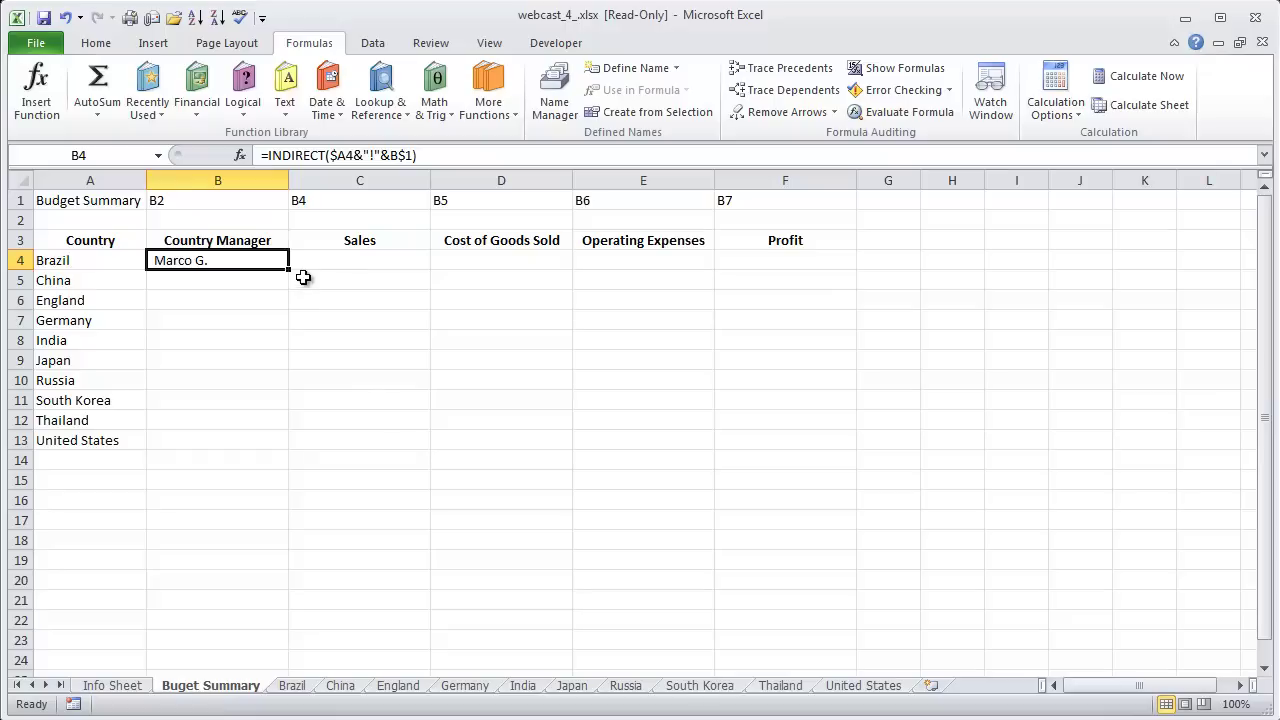
drag(288, 267, 275, 455)
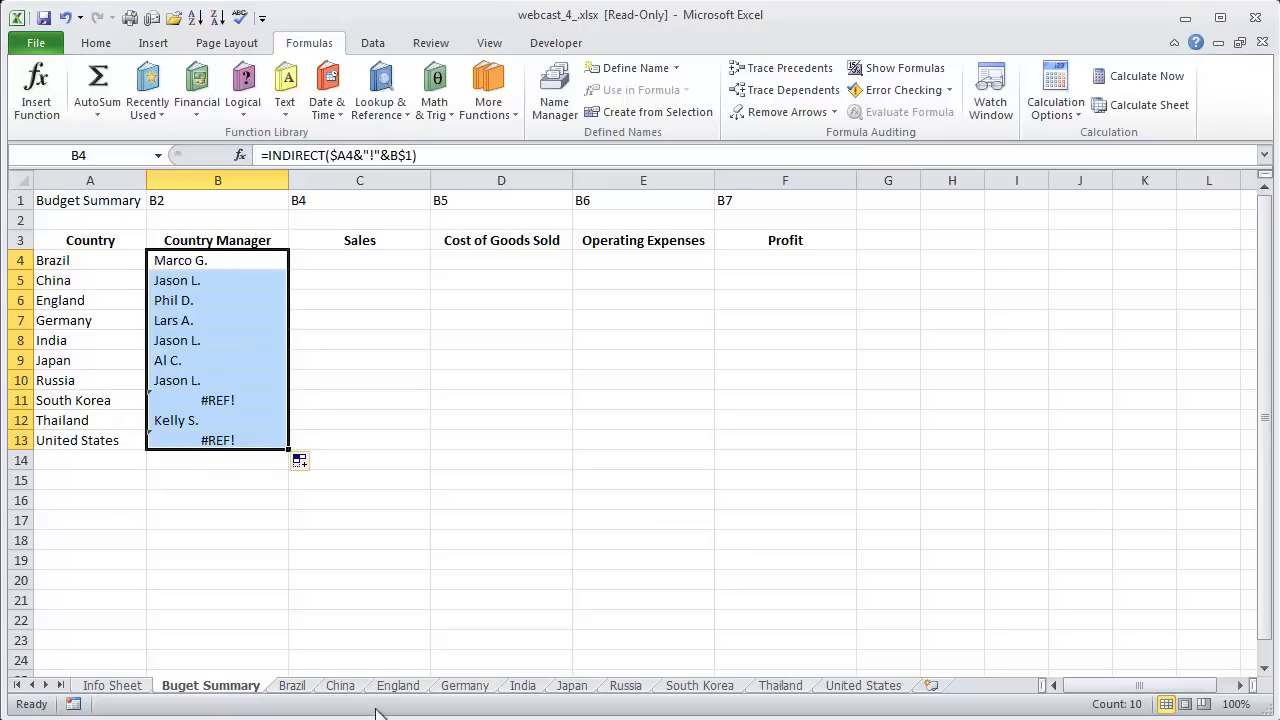
- Rename the South Korea sheet as South_Korea
click(699, 690)
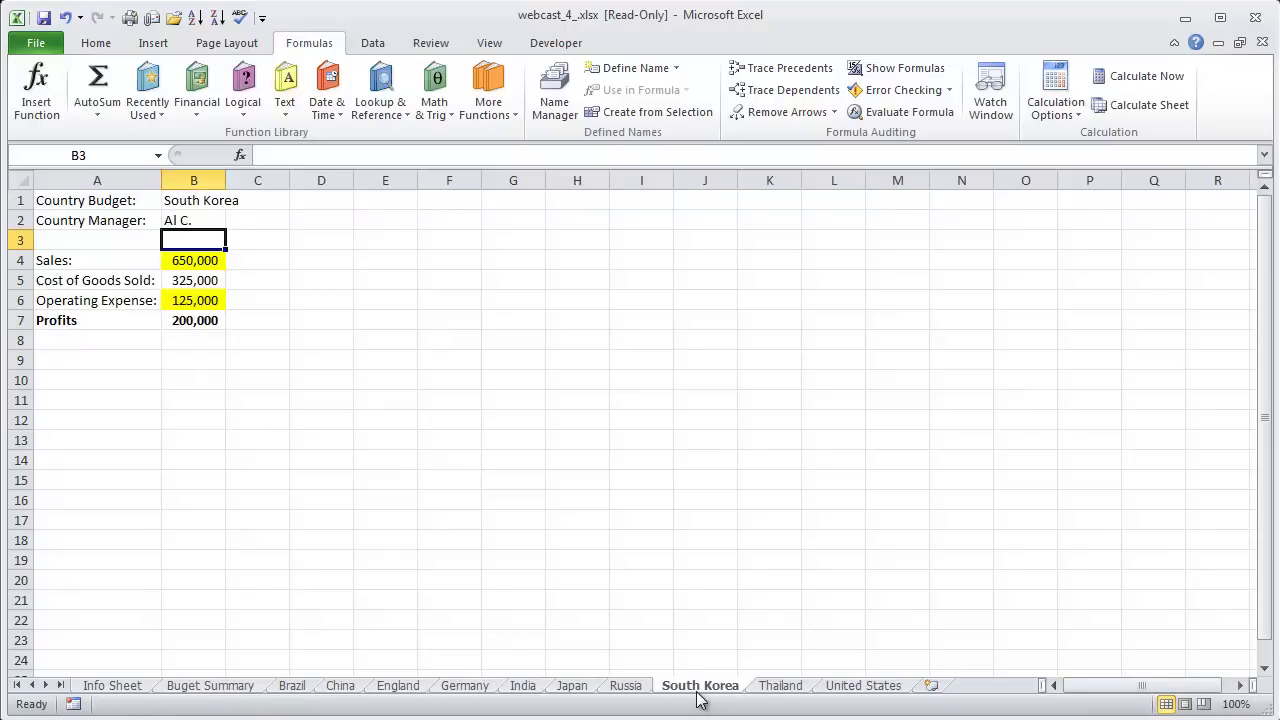
key(Return)
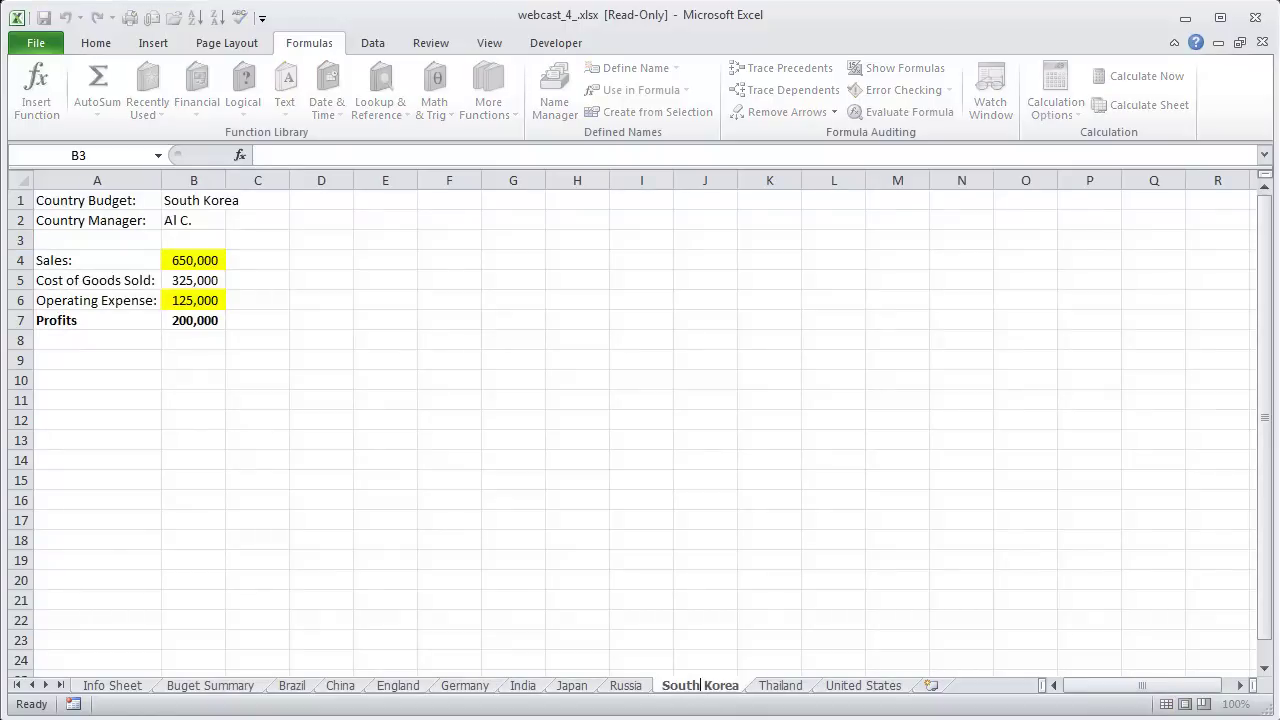
key(BackSpace)
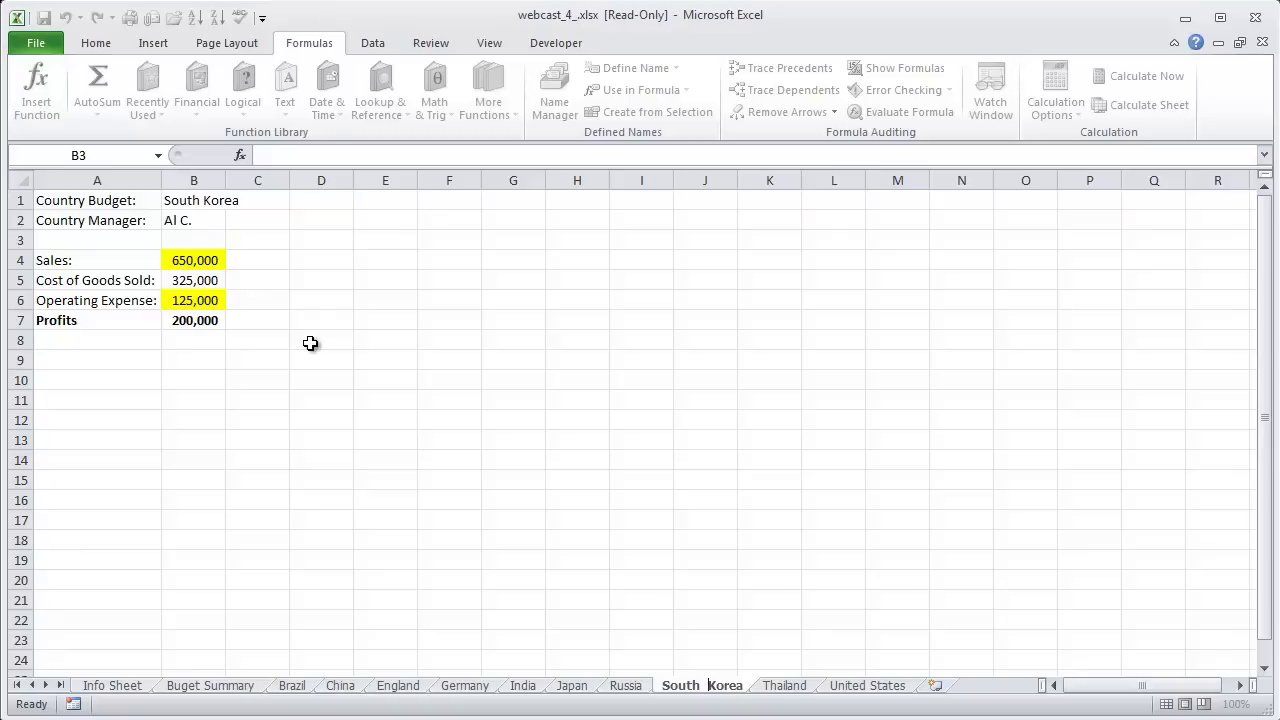
click(340, 400)
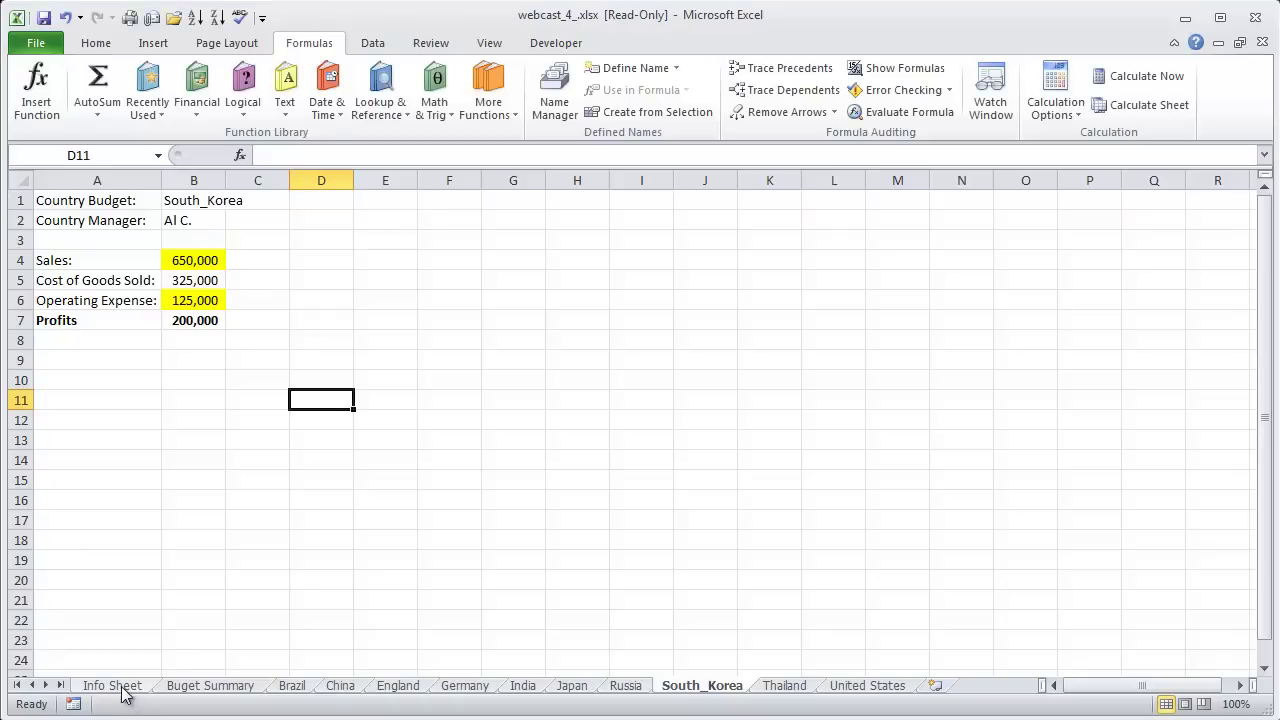
- Change the country label in A11 of the Buget Summary sheet to South_Korea
click(171, 688)
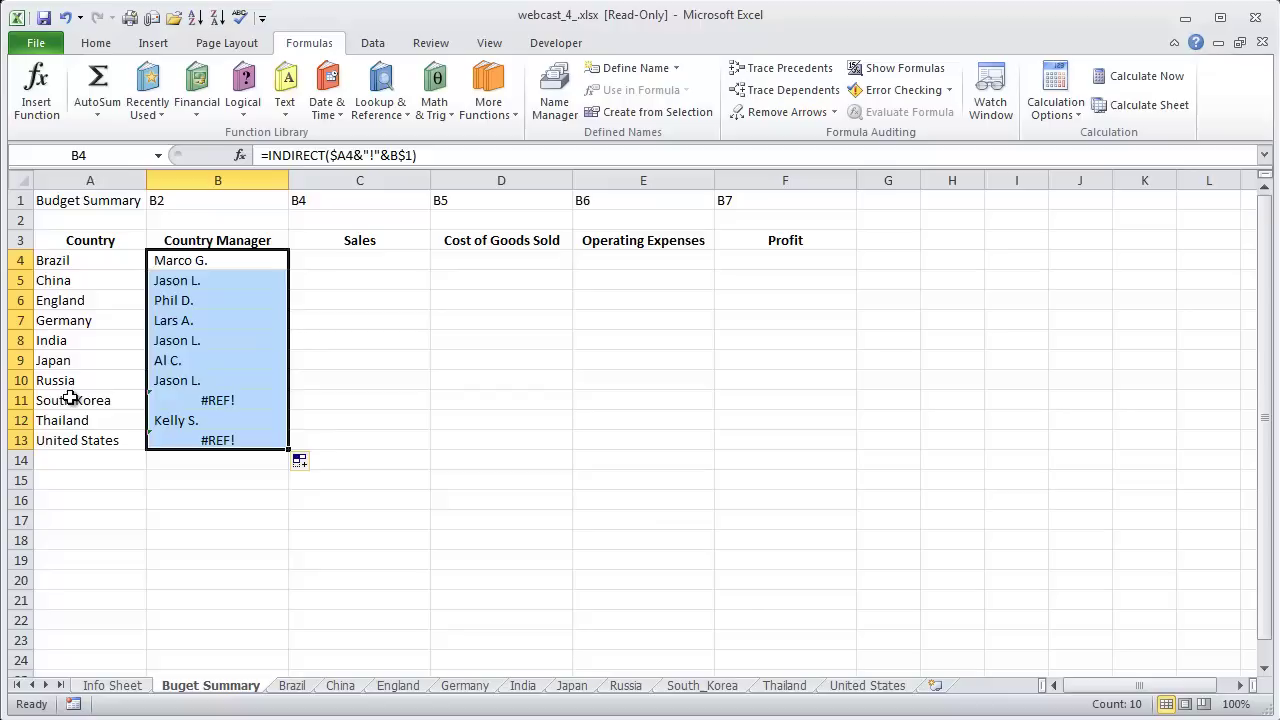
click(70, 398)
click(303, 155)
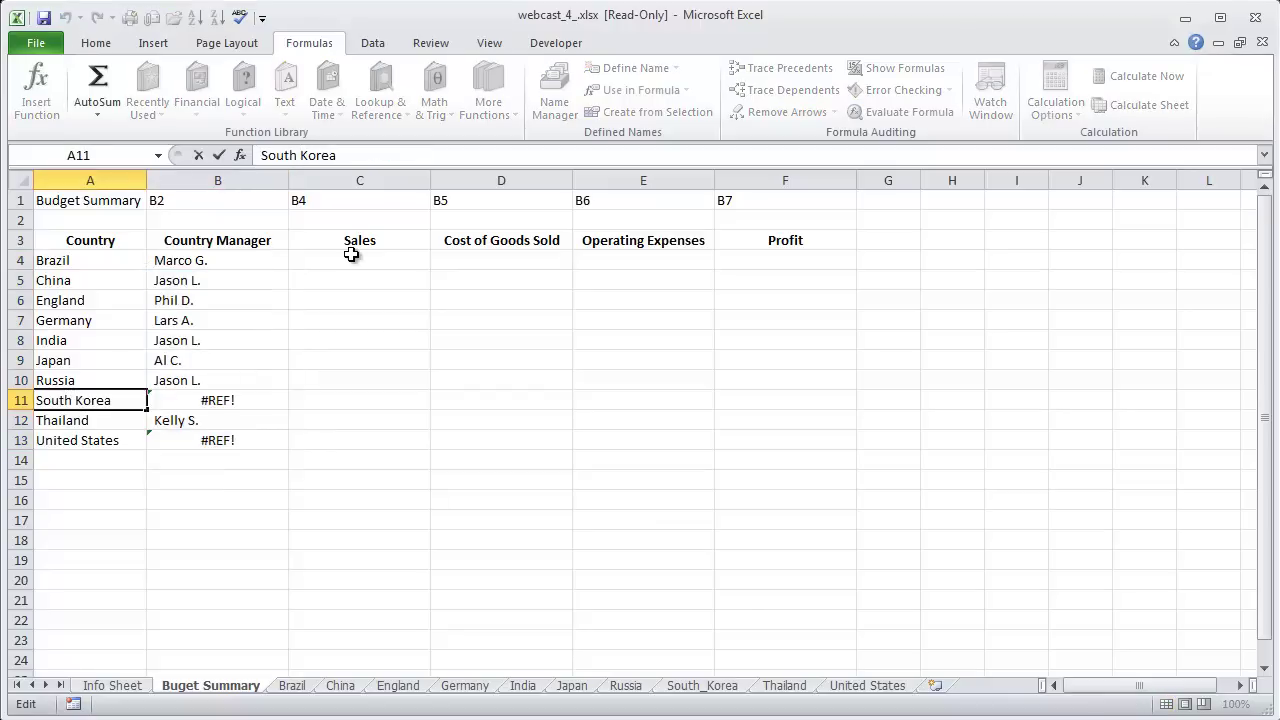
key(Delete)
text(_)
key(Return)
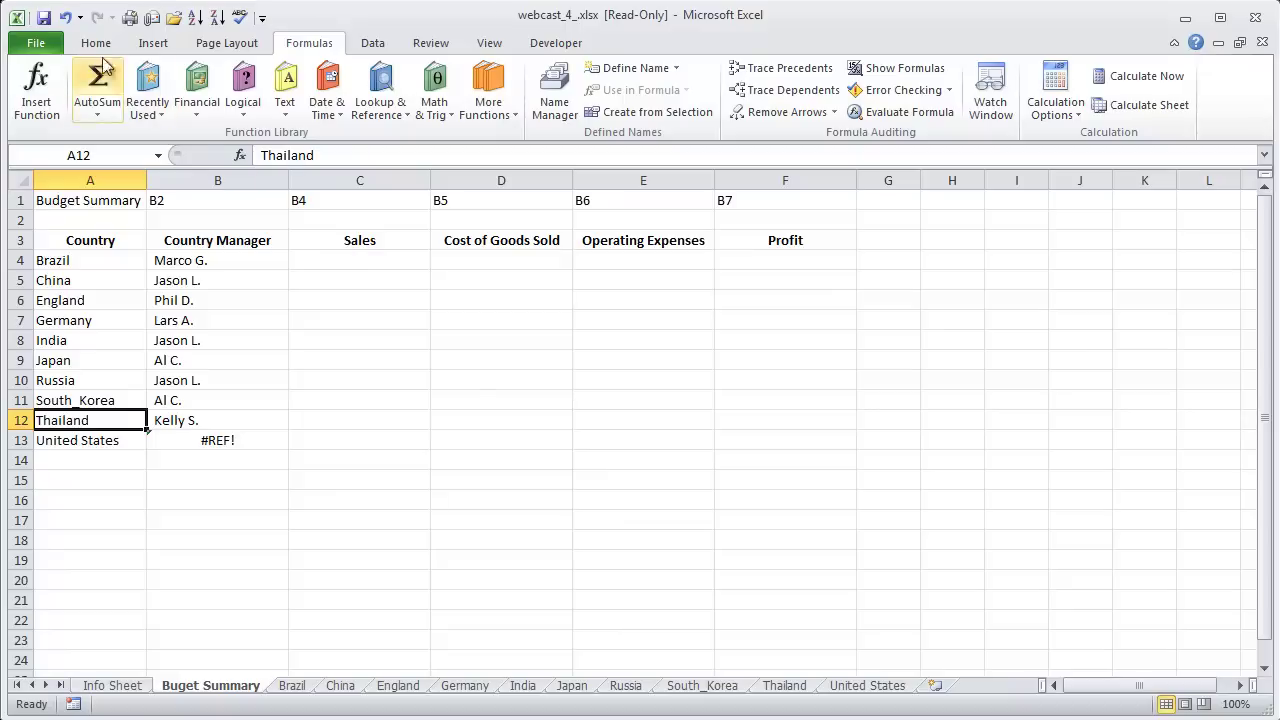
- Undo the A11 label edit and the column B fill, and restore the South_Korea sheet's name to South Korea
click(66, 18)
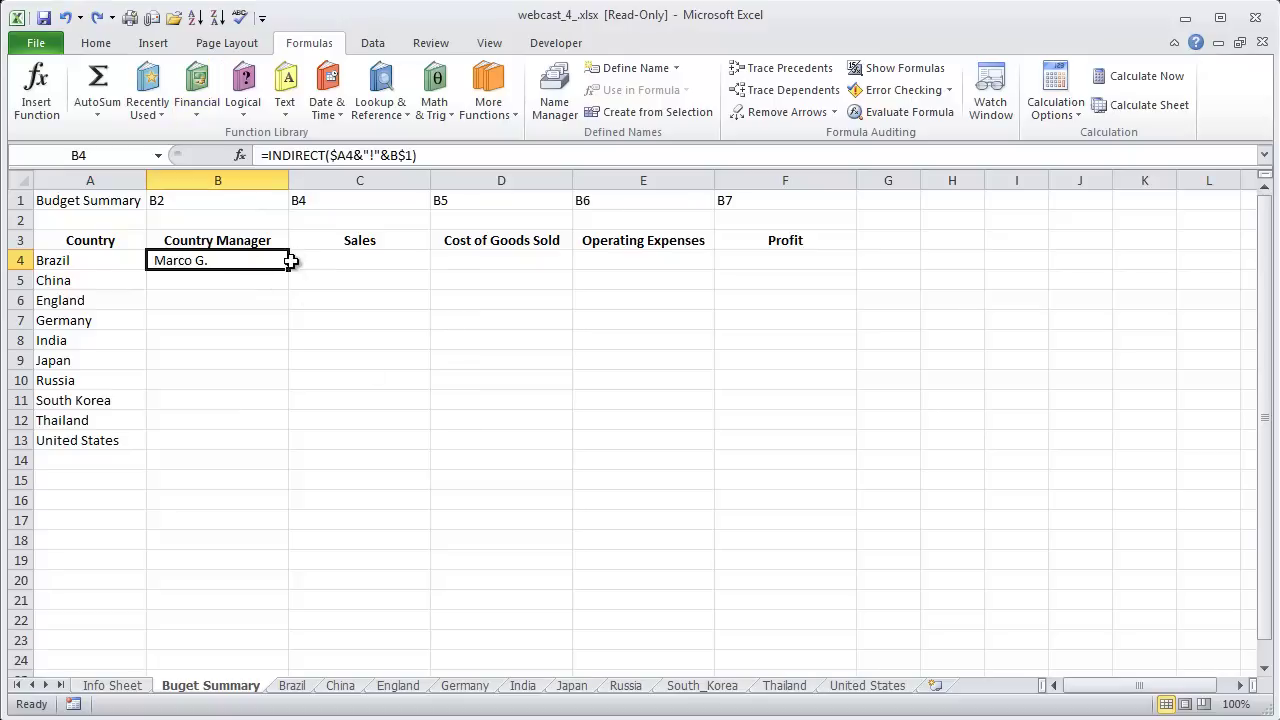
click(686, 688)
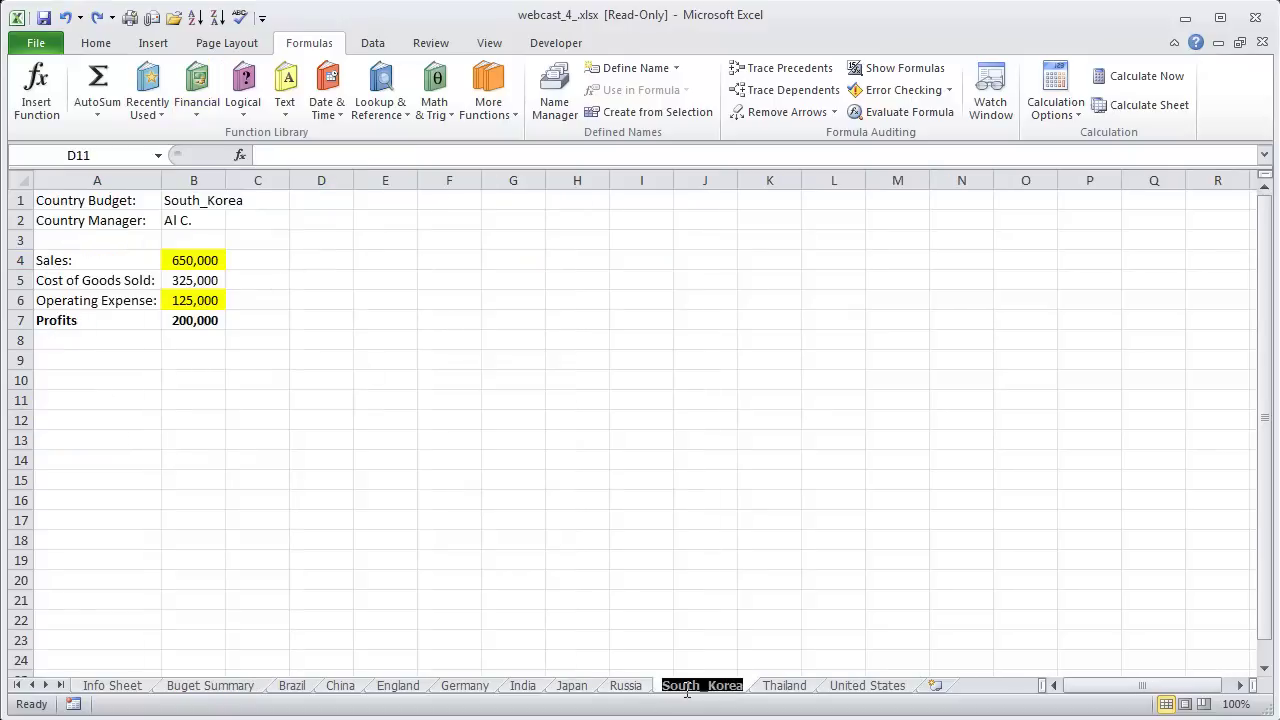
click(702, 687)
key(BackSpace)
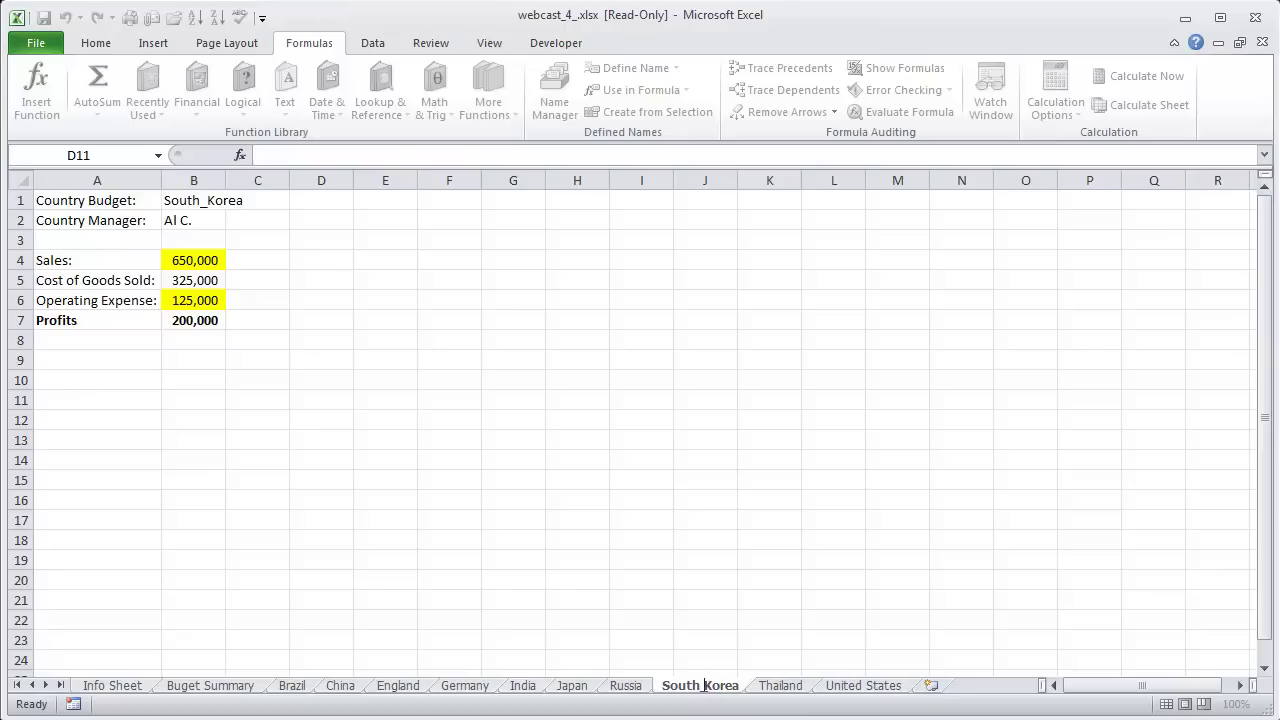
- Fill the INDIRECT formula in B4 of the Buget Summary sheet down to B13
click(170, 688)
drag(288, 269, 259, 447)
- Enclose the sheet reference in single quotes by changing B11's formula to =INDIRECT("'"&$A11&"'"&"!"&B$1)
click(210, 402)
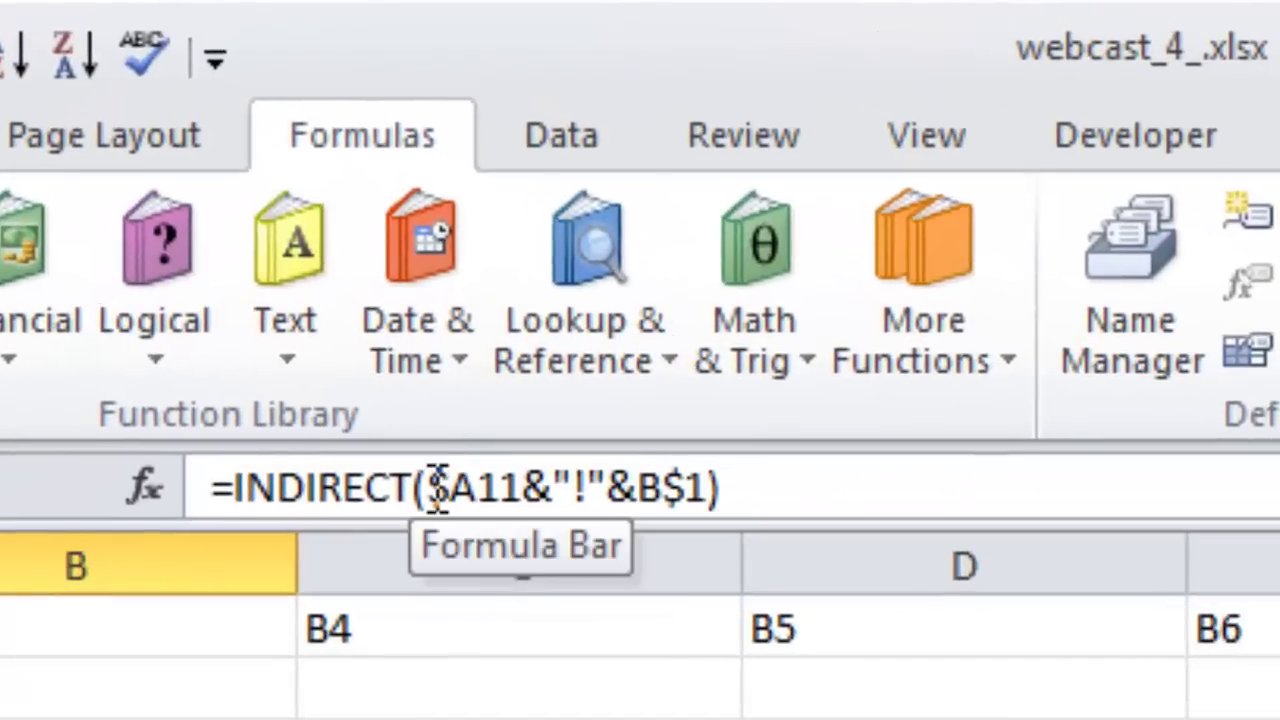
click(430, 485)
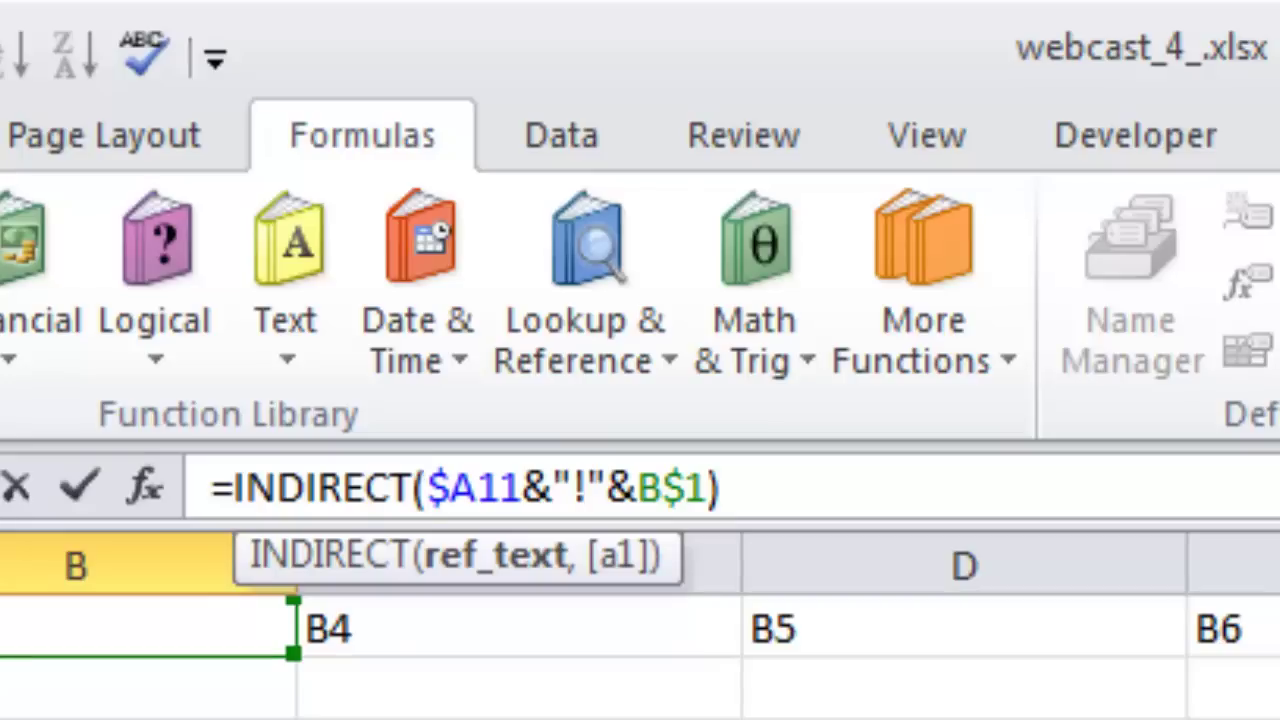
text(')
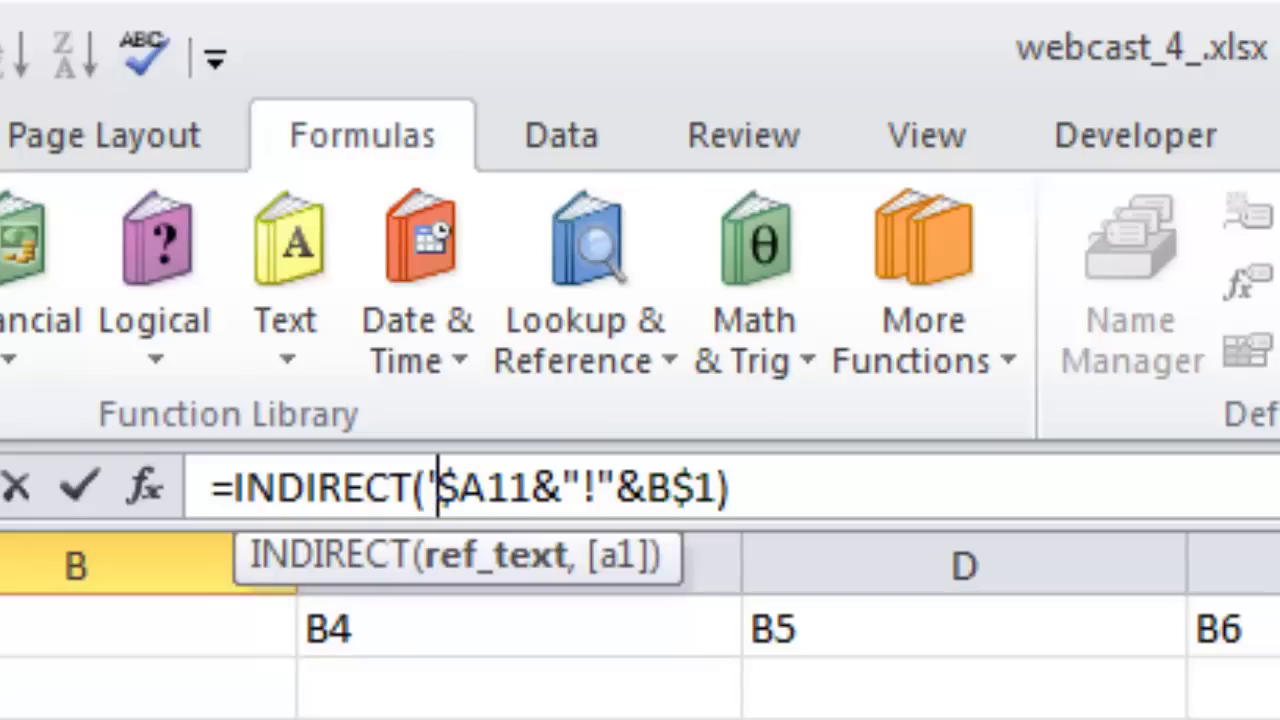
key(BackSpace)
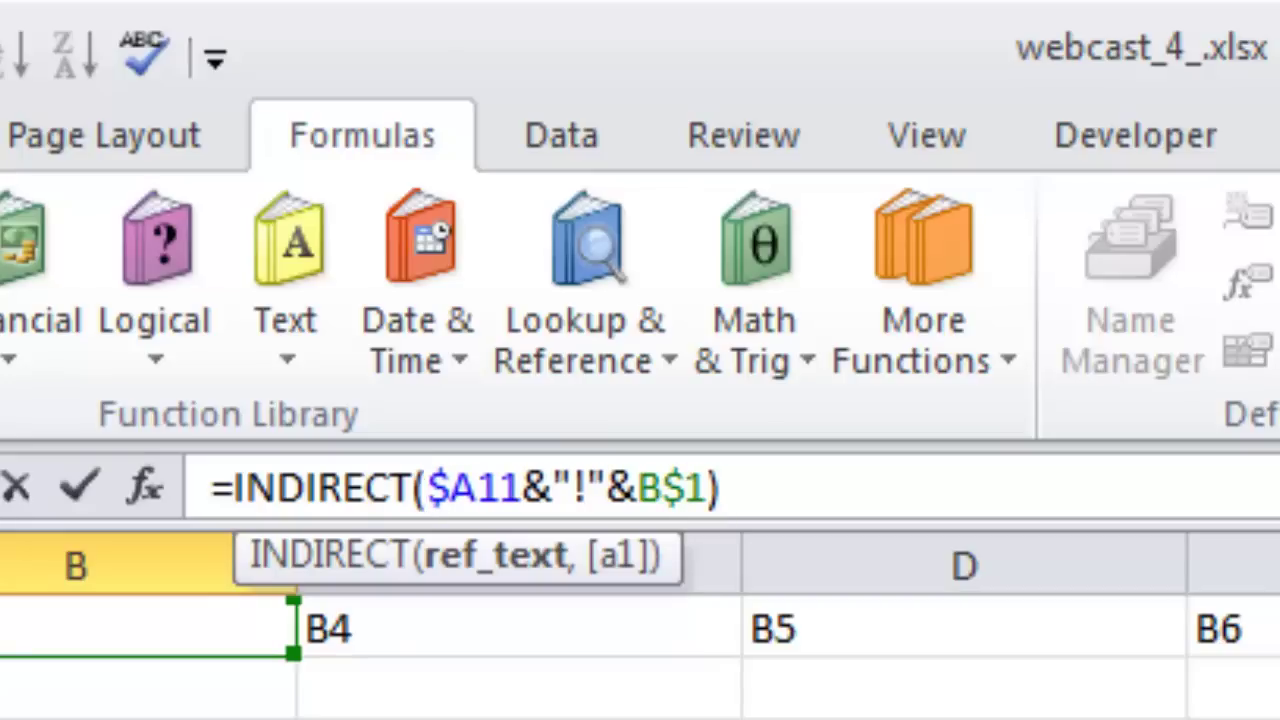
text("'")
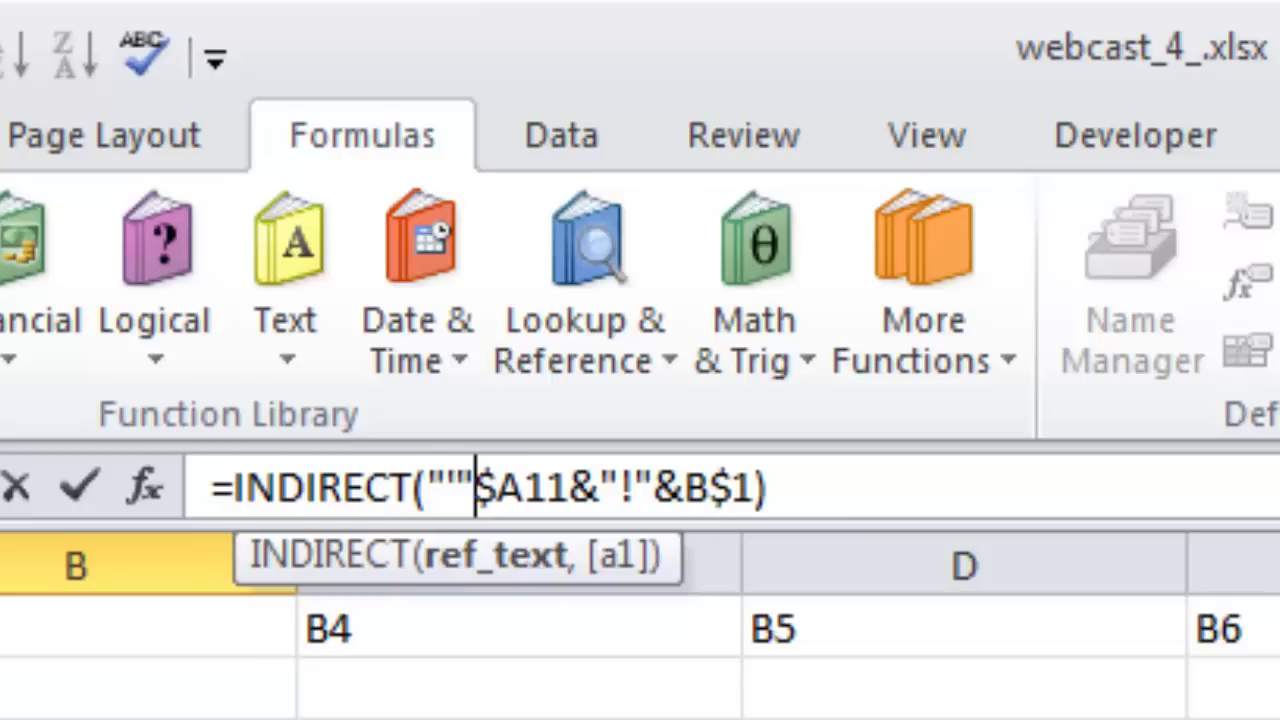
text(&)
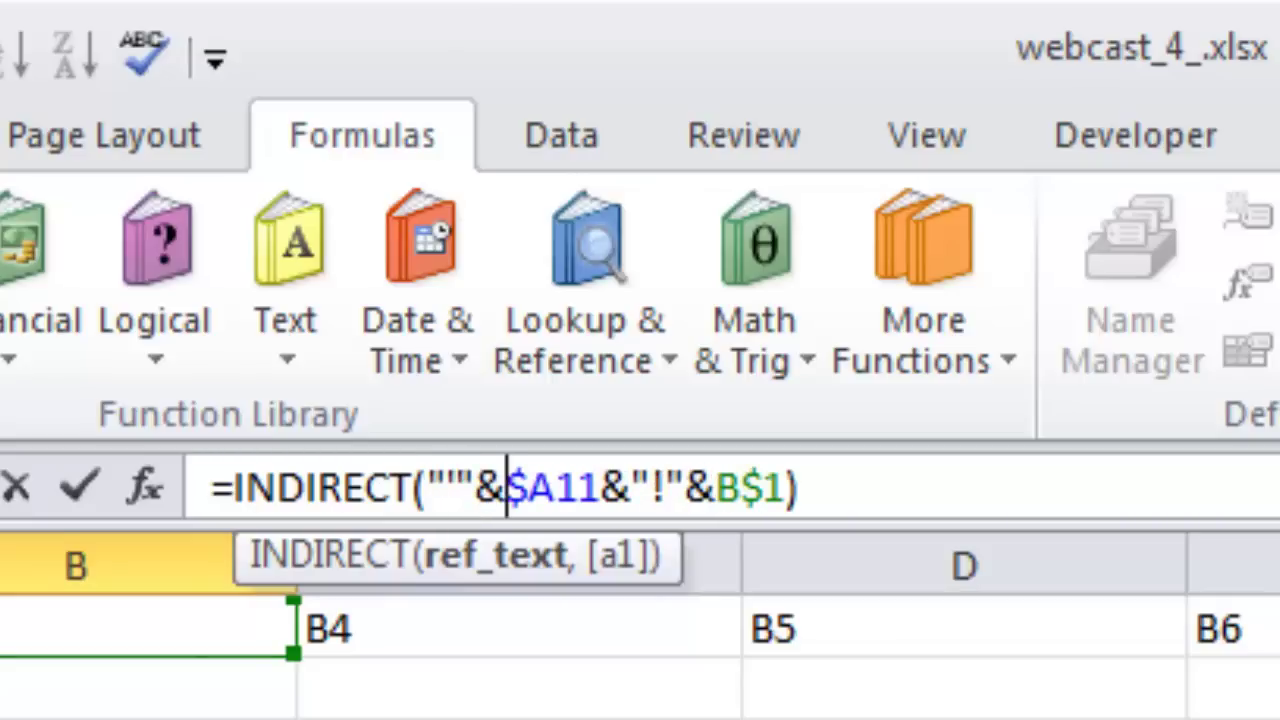
click(601, 487)
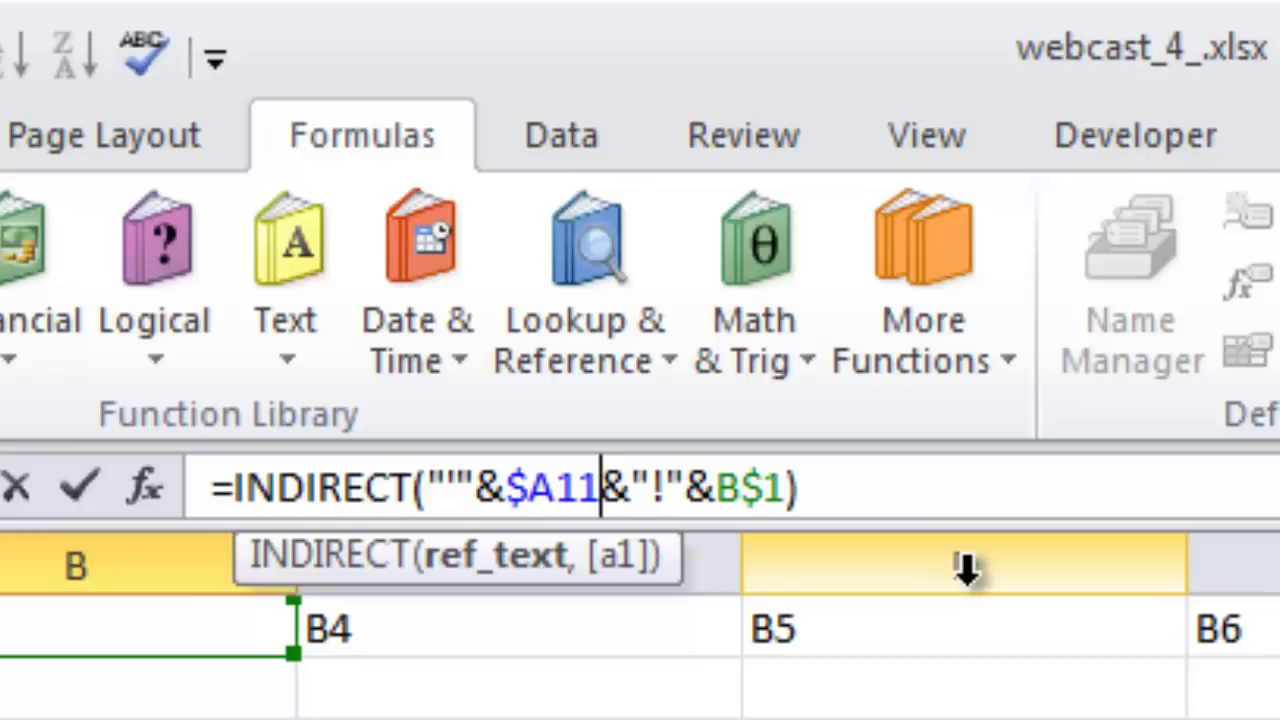
text(&)
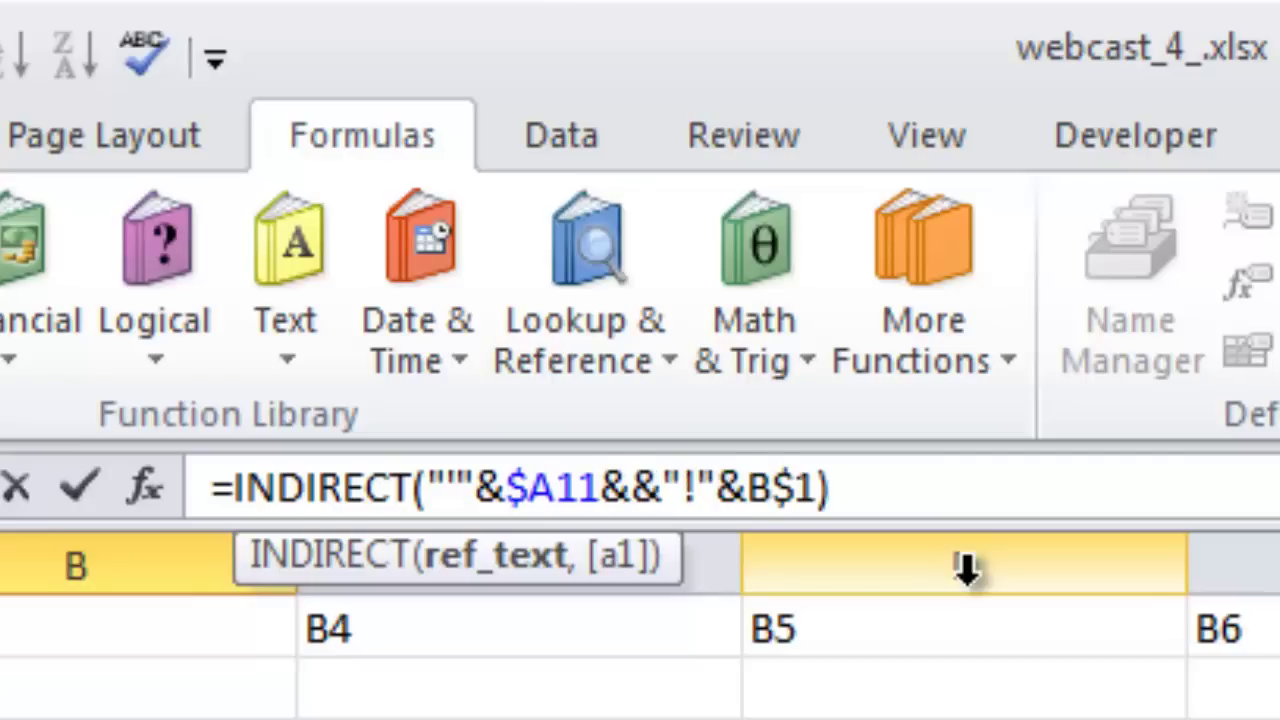
text("')
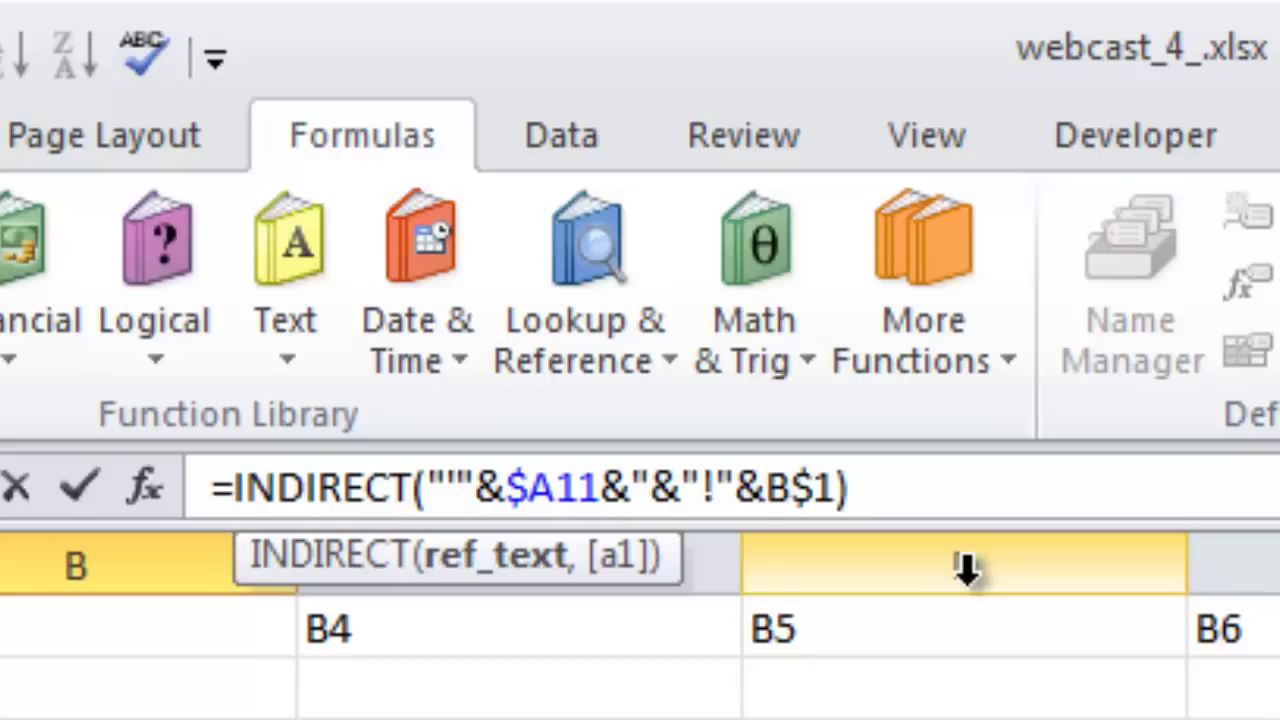
text("&")
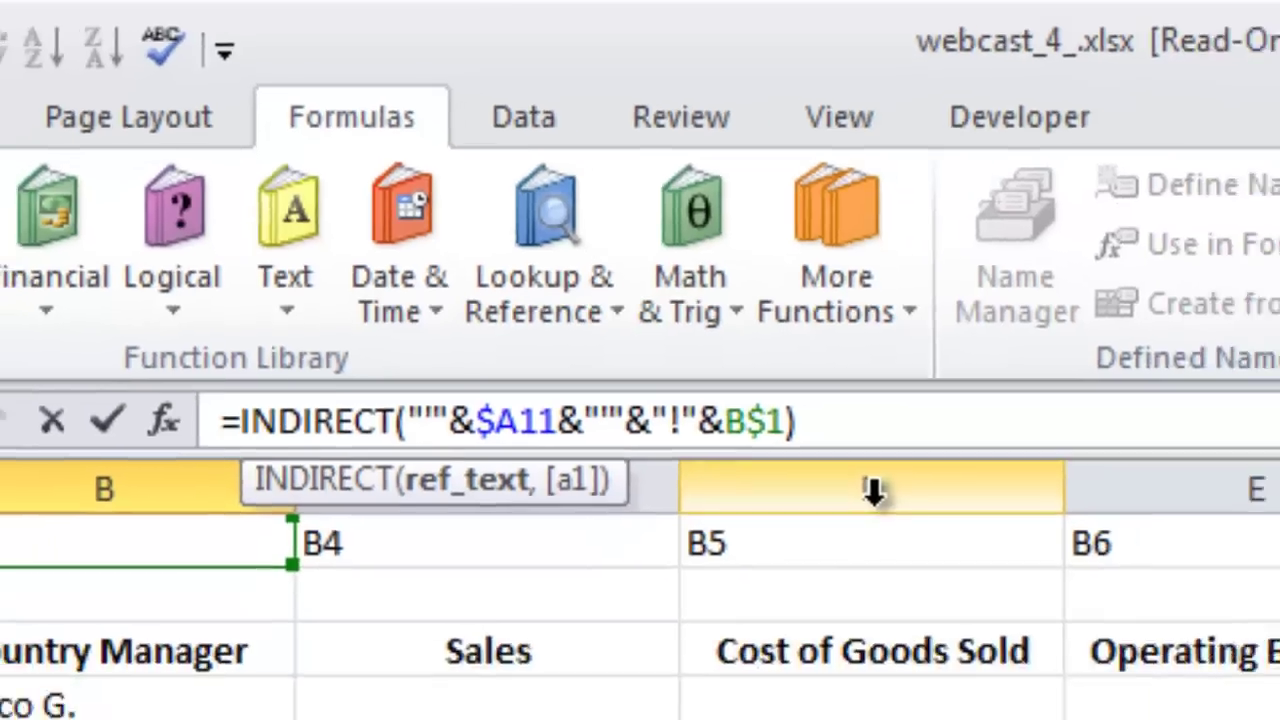
key(Return)
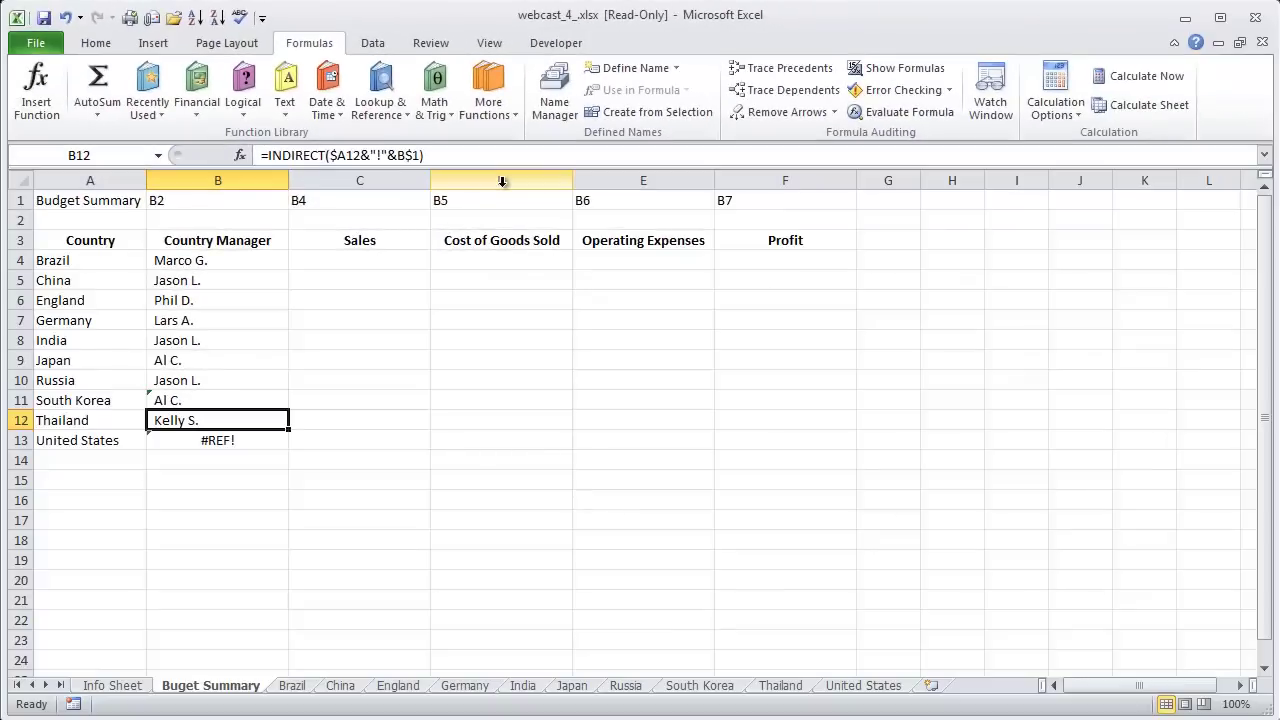
- Copy the corrected formula from B11 and paste it into B13 for the United States
click(222, 438)
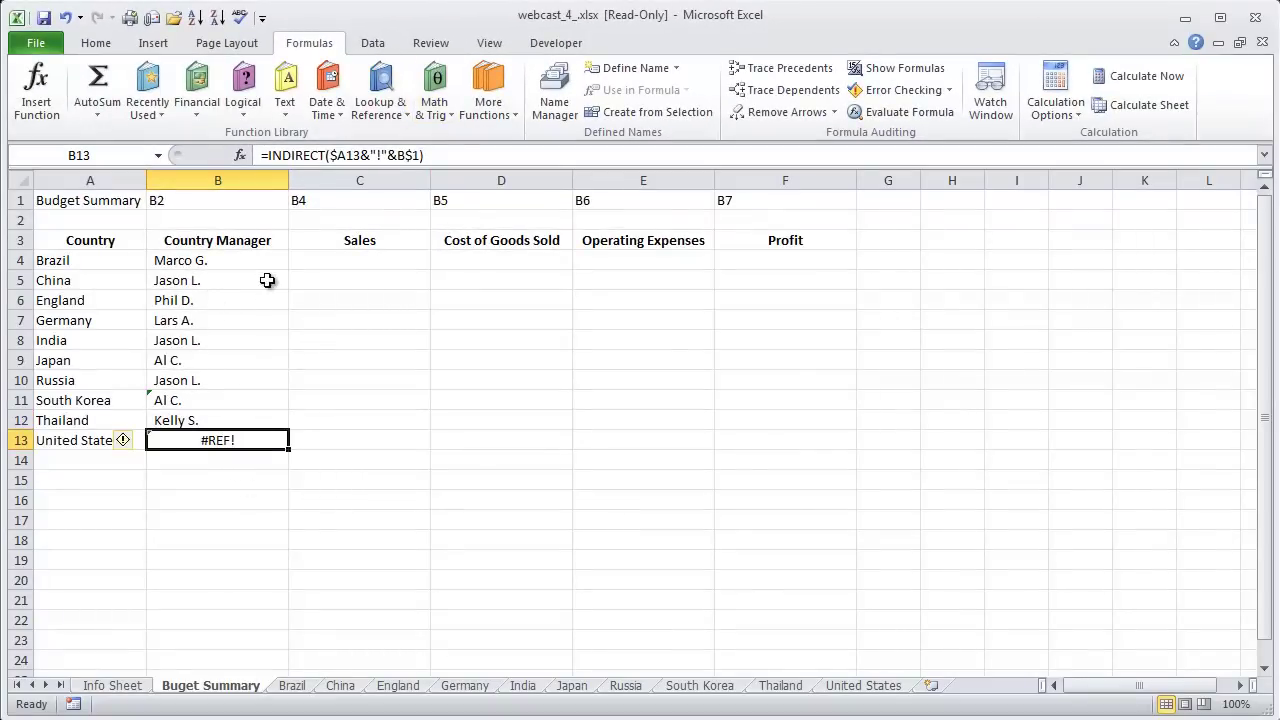
click(203, 406)
right_click(203, 408)
click(232, 433)
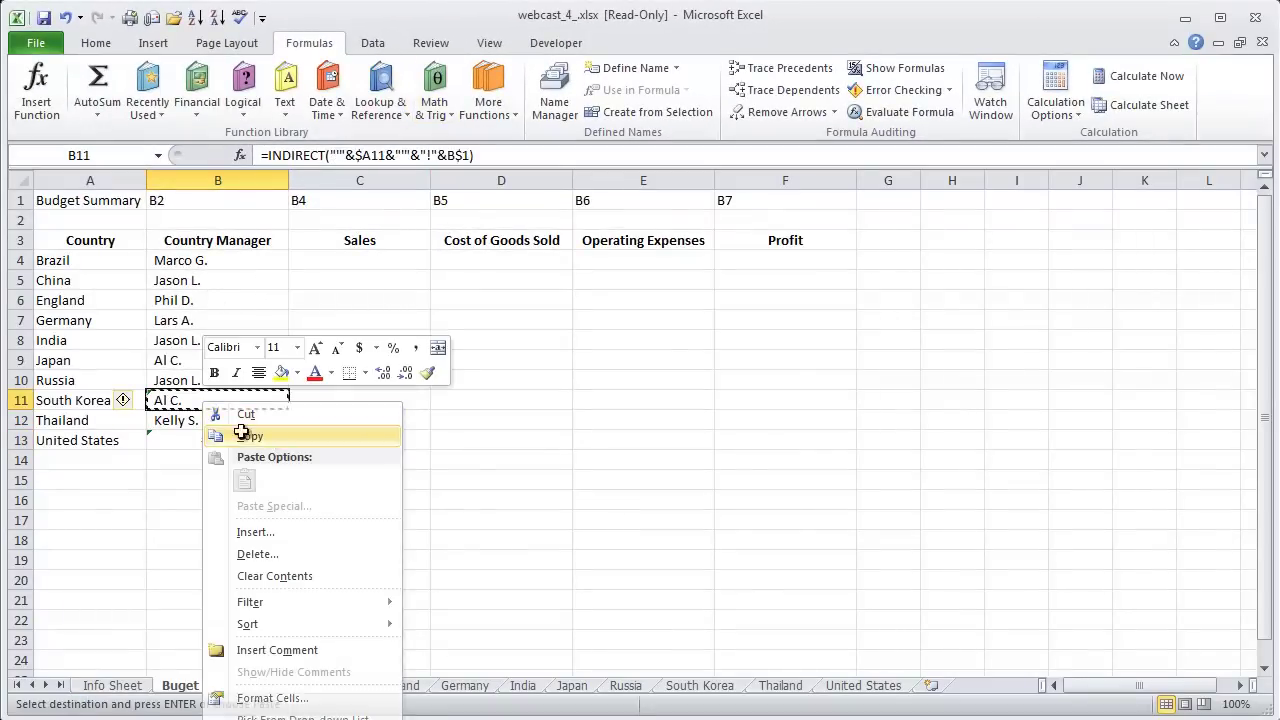
click(194, 440)
right_click(198, 440)
click(239, 513)
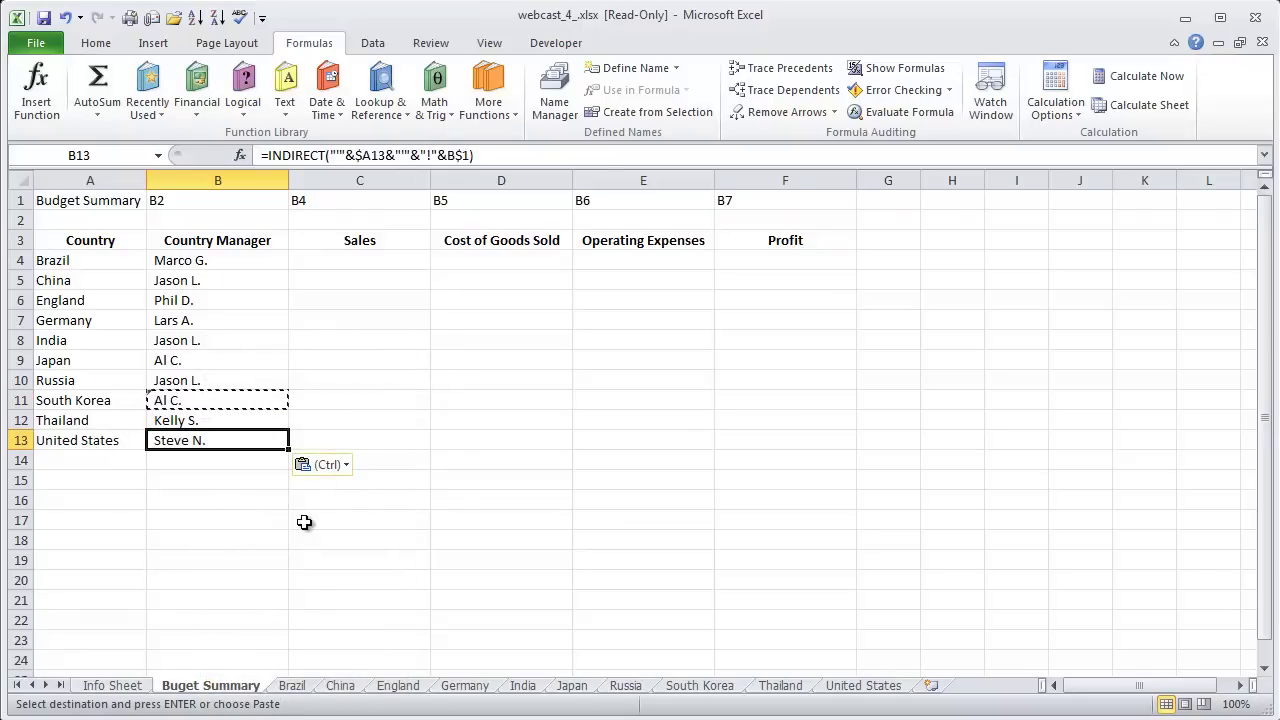
- Fill the Country Manager formulas in B4:B13 across through the Profit column to F13
click(256, 260)
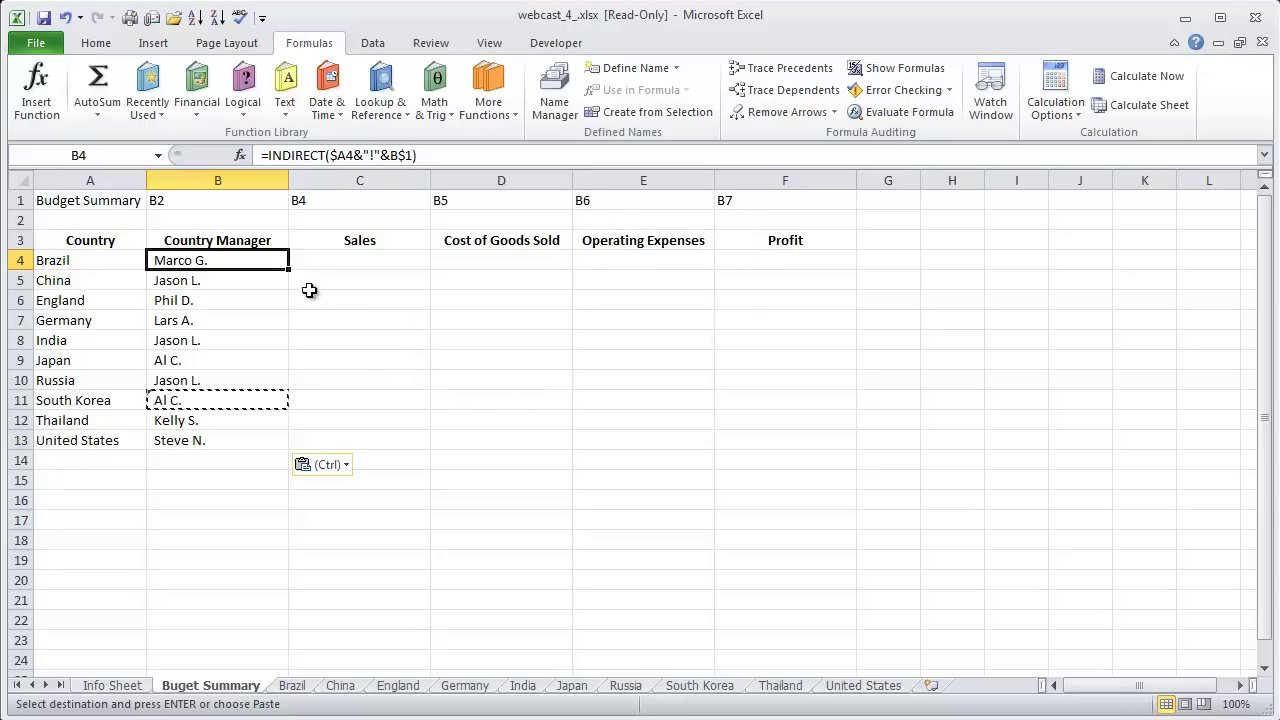
drag(266, 265, 800, 432)
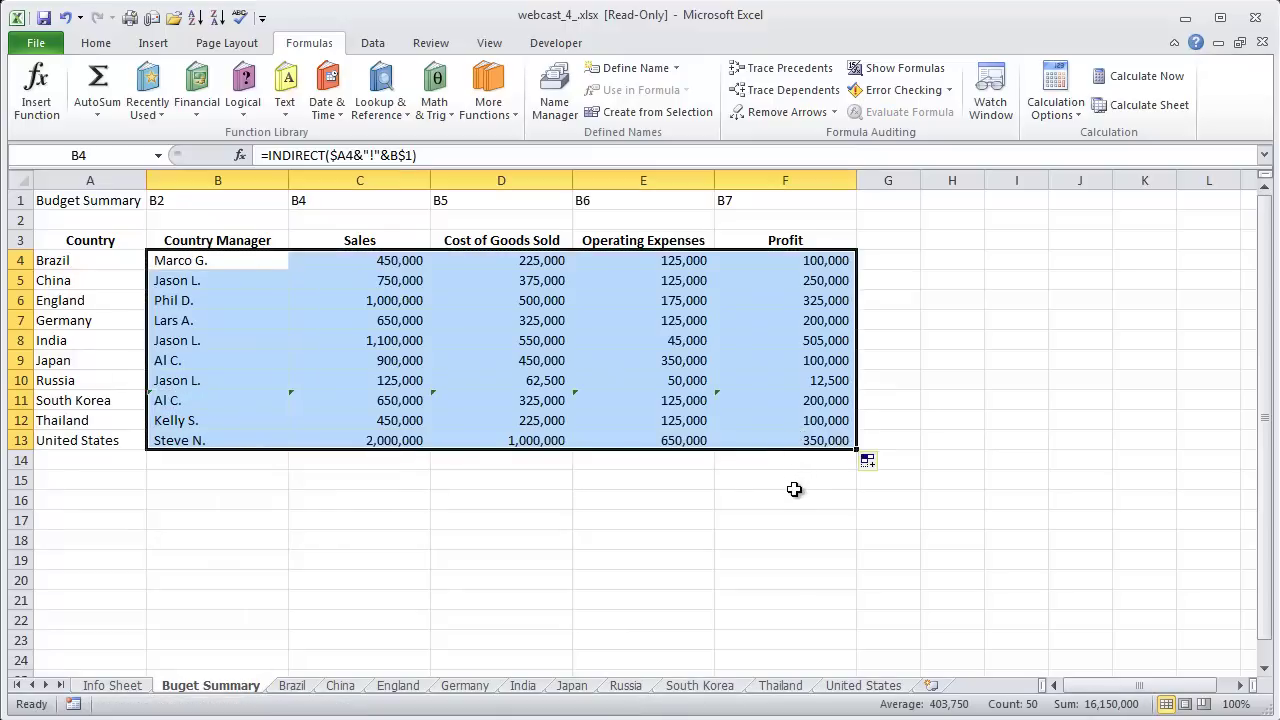